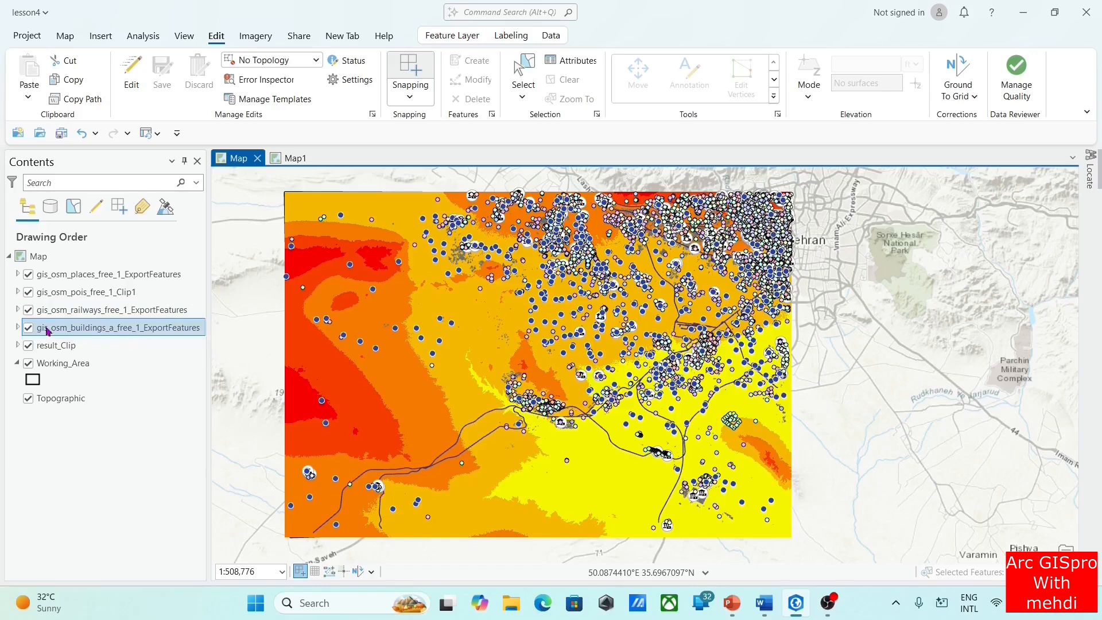
Hide the places, POIs, railways, result_Clip and Working_Area layers, leaving the buildings layer and Topographic basemap visible
click(28, 275)
click(30, 293)
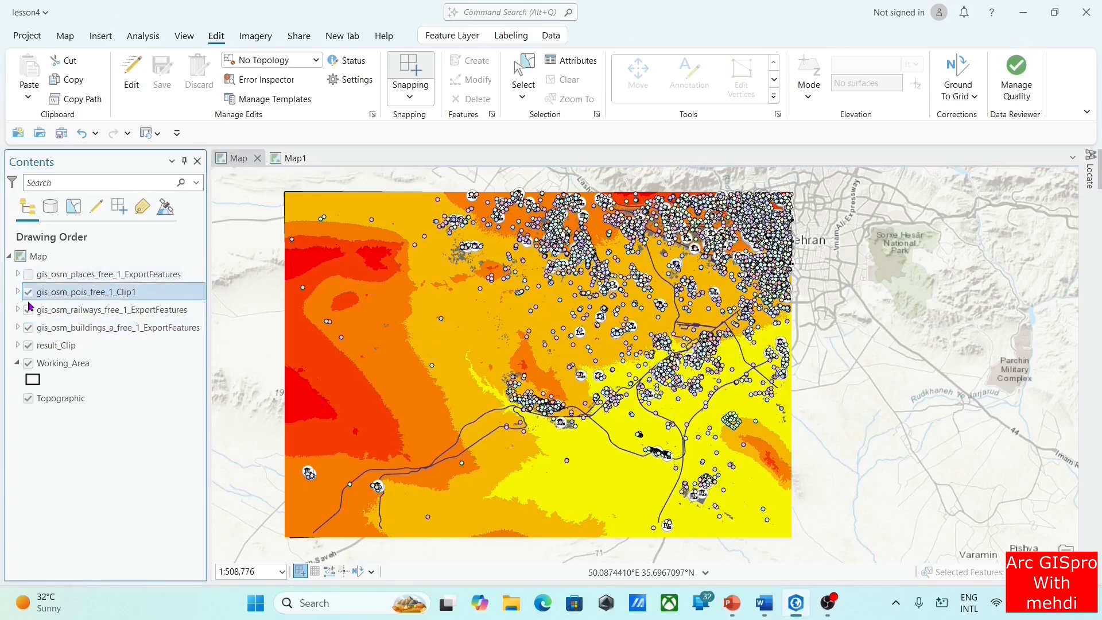
click(29, 292)
click(28, 310)
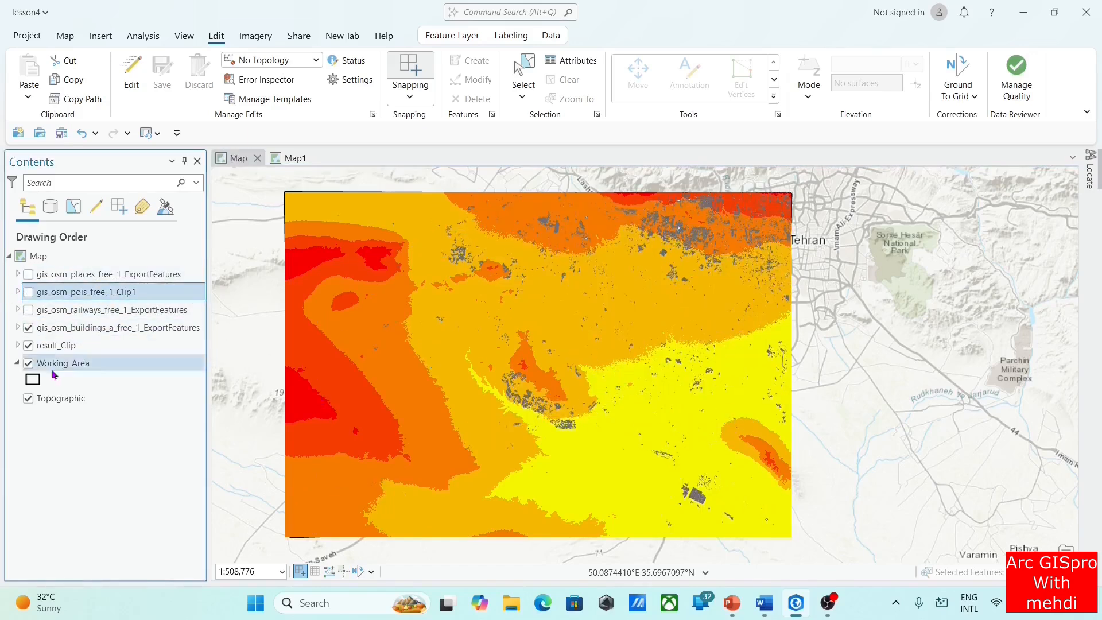
click(28, 346)
click(28, 364)
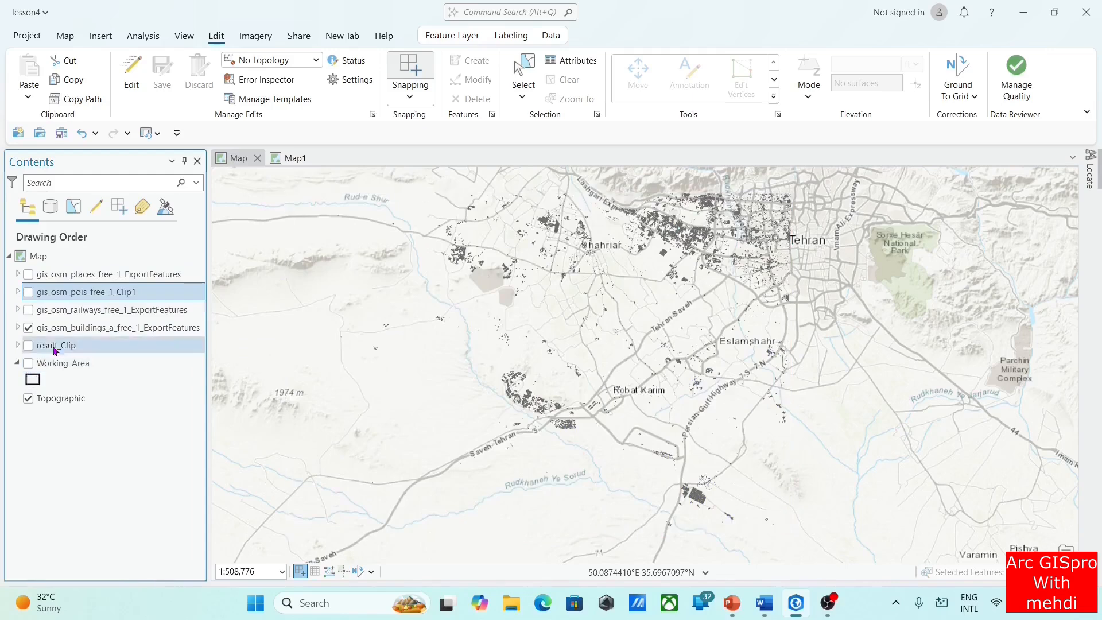
Examine the building footprints up close, toggling the gis_osm_buildings_a_free_1_ExportFeatures layer off and on for comparison
click(28, 328)
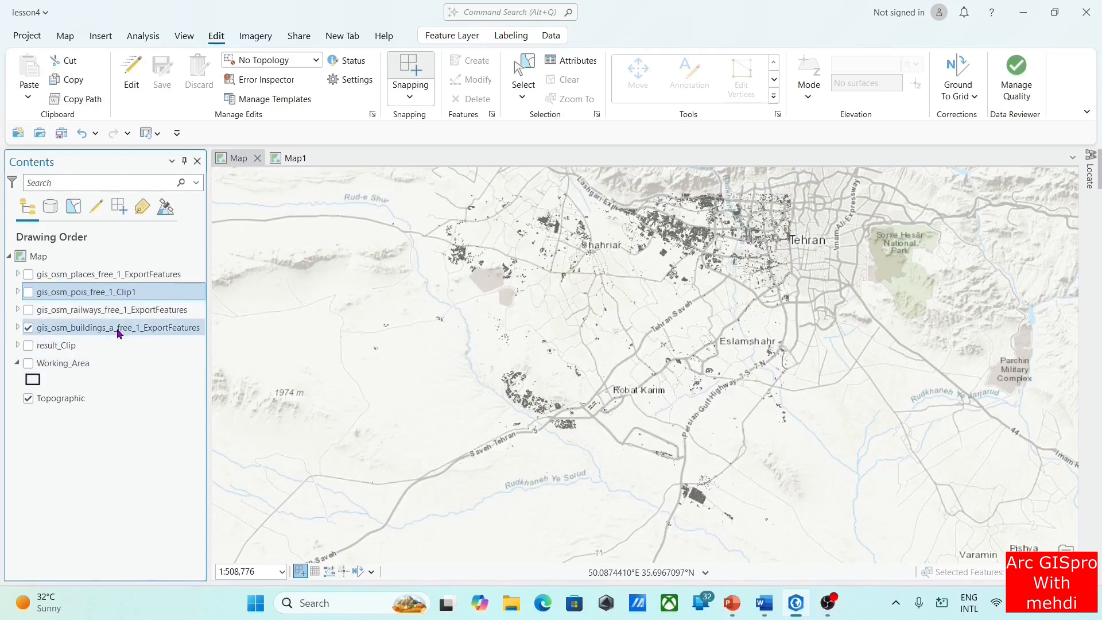
scroll(722, 246, up, 3)
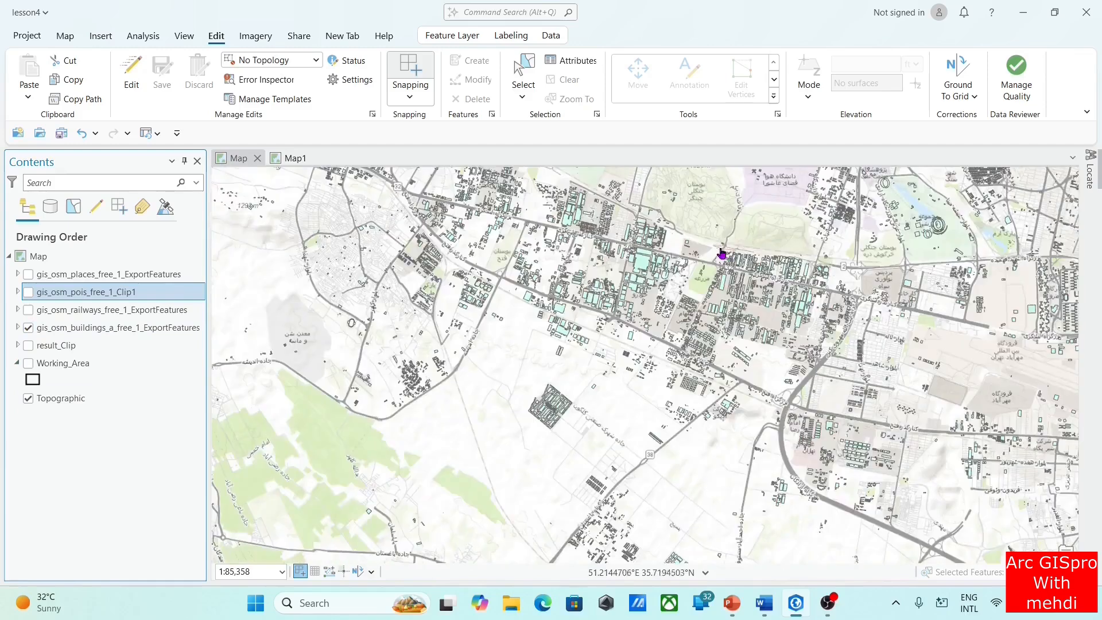
click(28, 329)
click(28, 329)
click(27, 329)
click(27, 329)
Open the attribute table of the gis_osm_buildings_a_free_1_ExportFeatures layer and enable editing
right_click(65, 330)
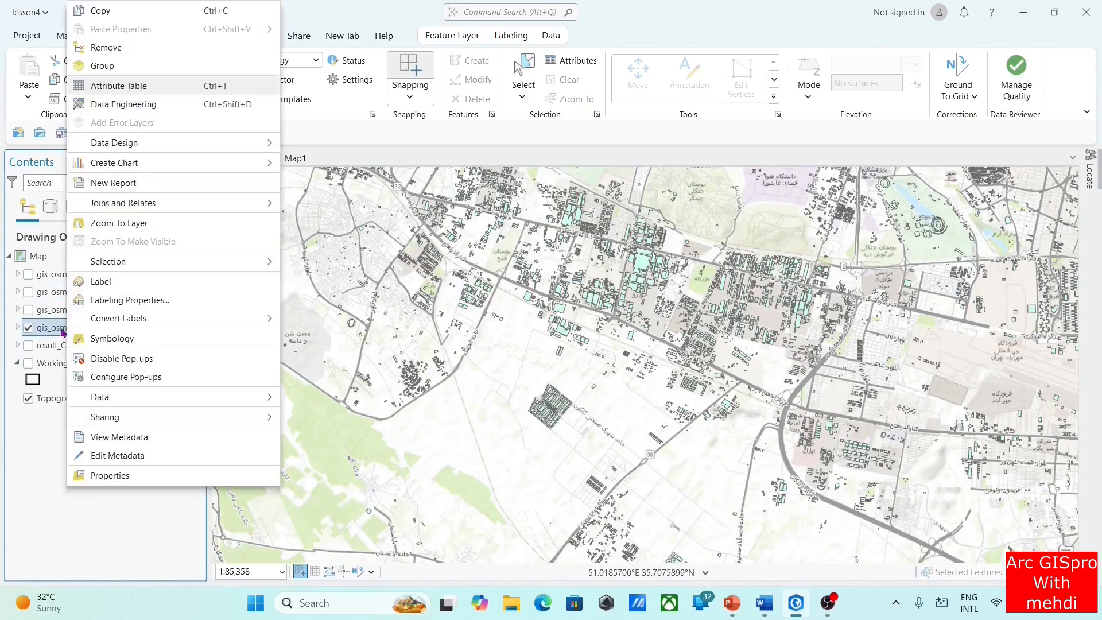
click(183, 87)
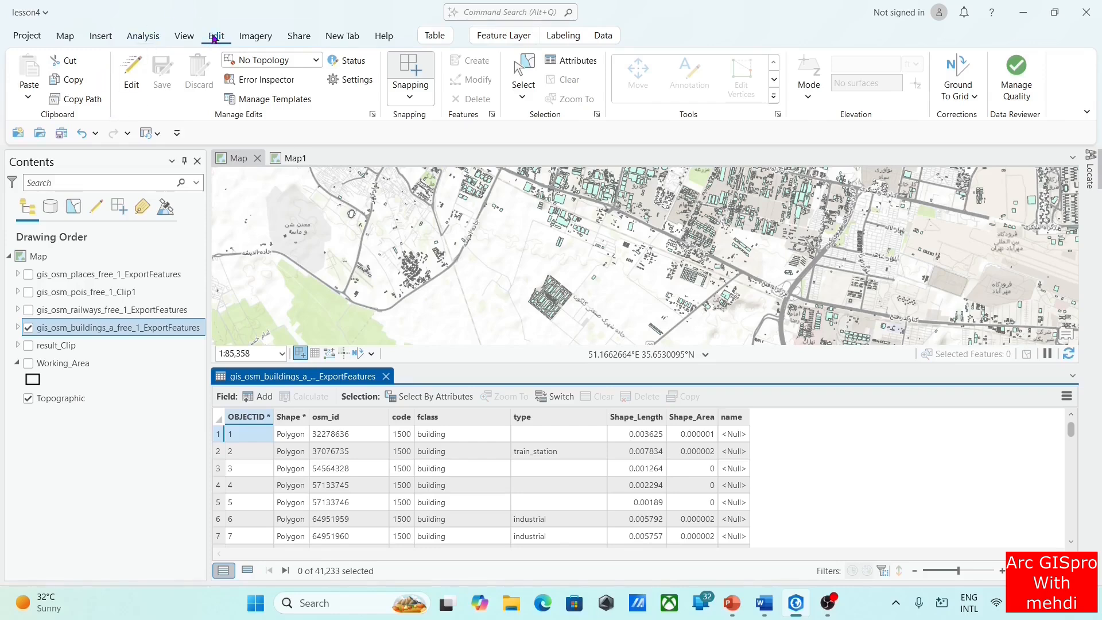
click(134, 79)
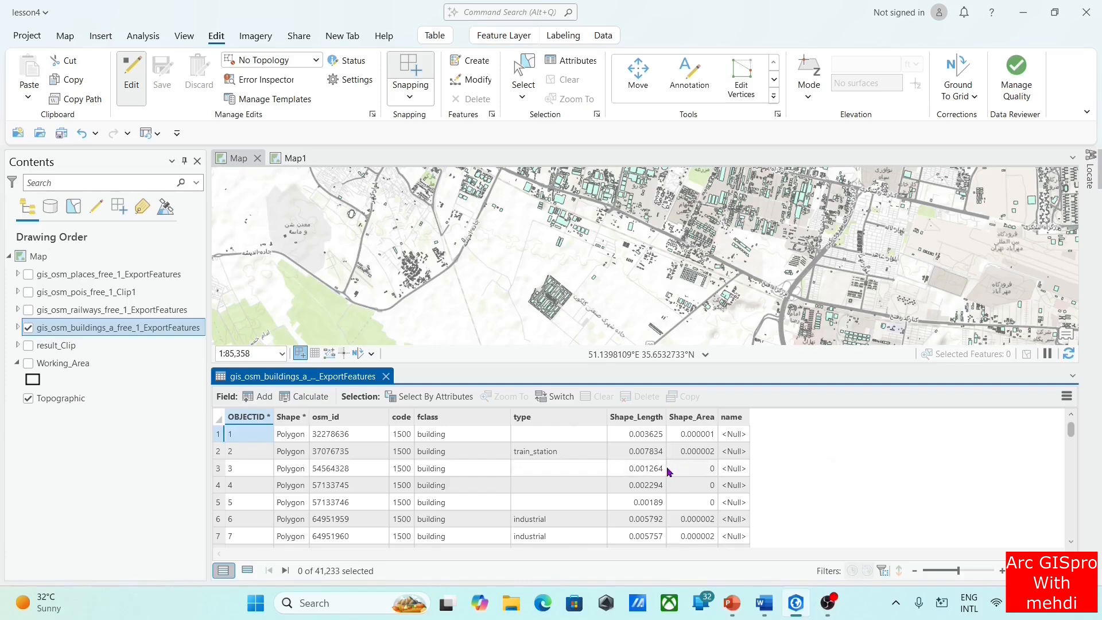
Permanently delete the name field from the buildings attribute table
right_click(736, 419)
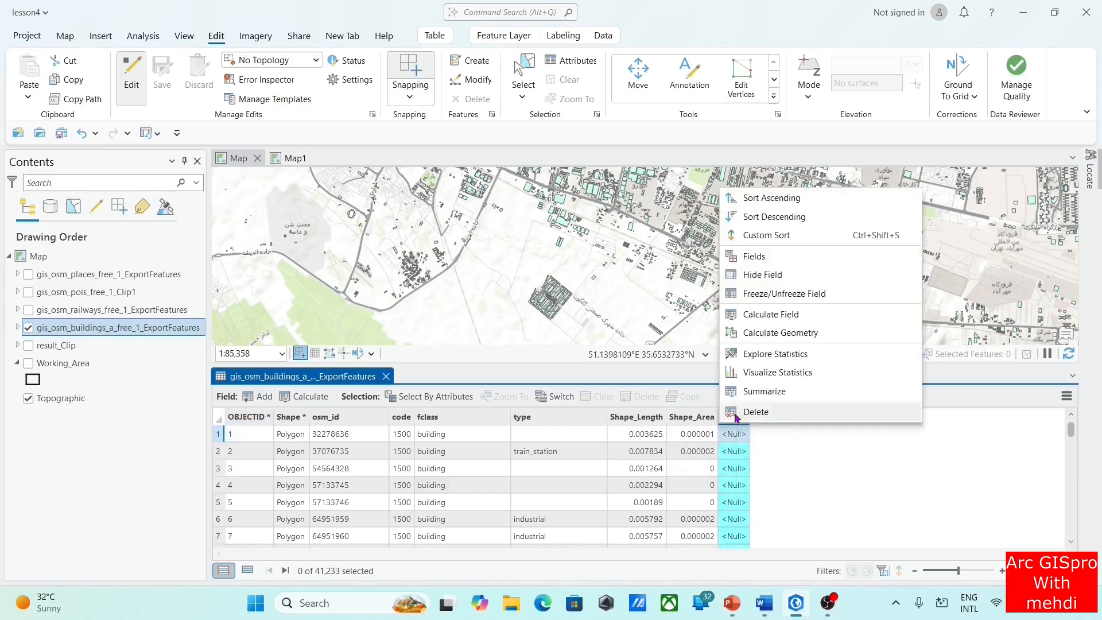
click(784, 418)
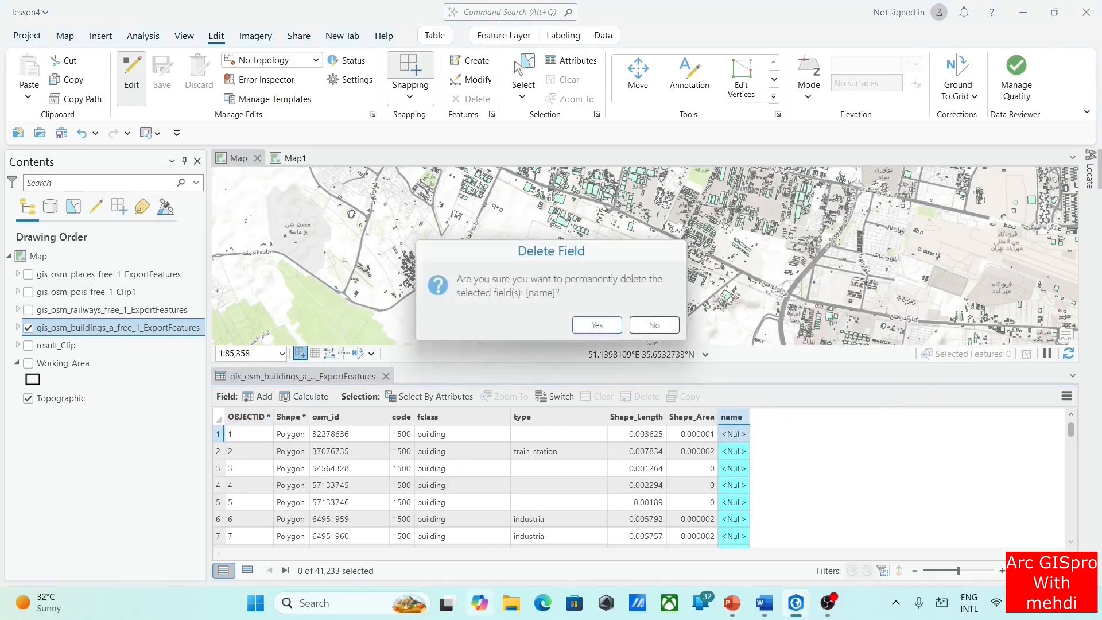
click(598, 325)
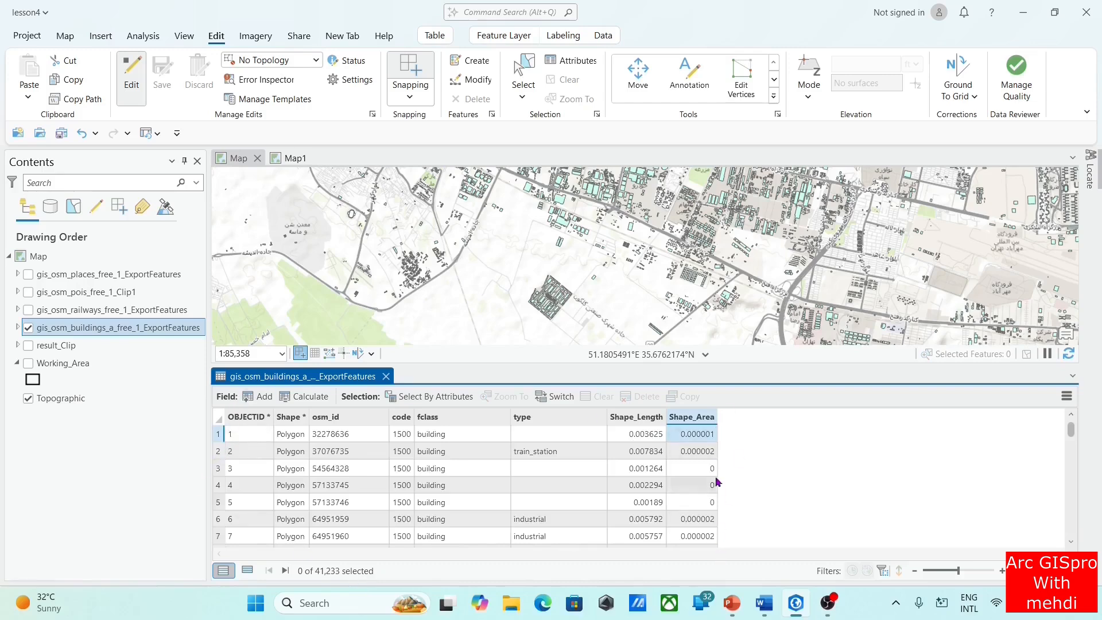
Add a field named area with the Double data type to the buildings layer and save the field changes
click(256, 398)
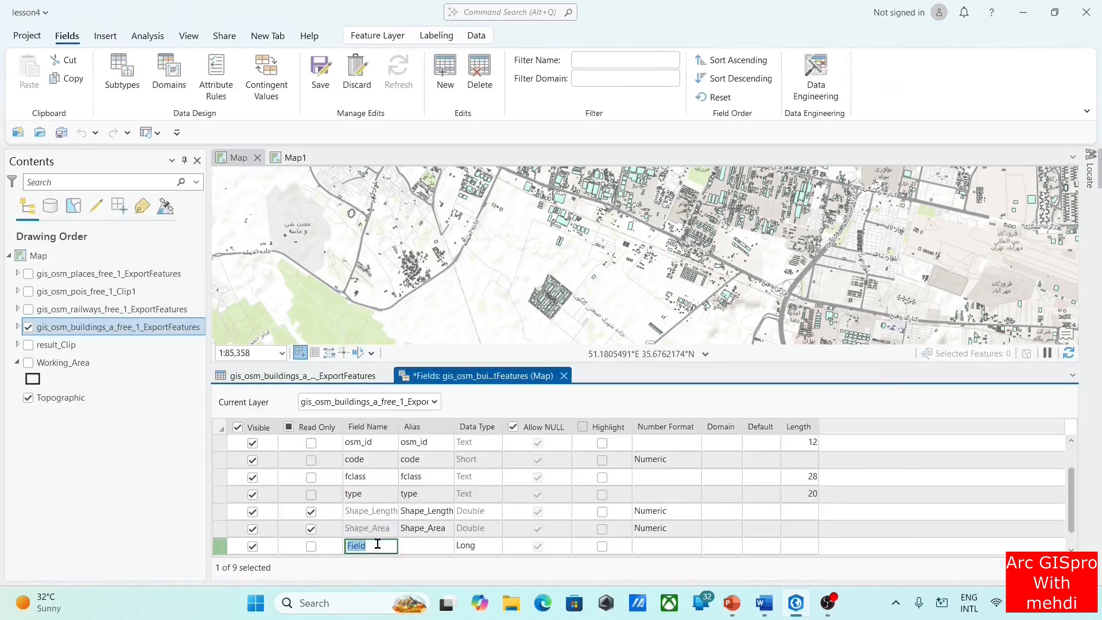
key(BackSpace)
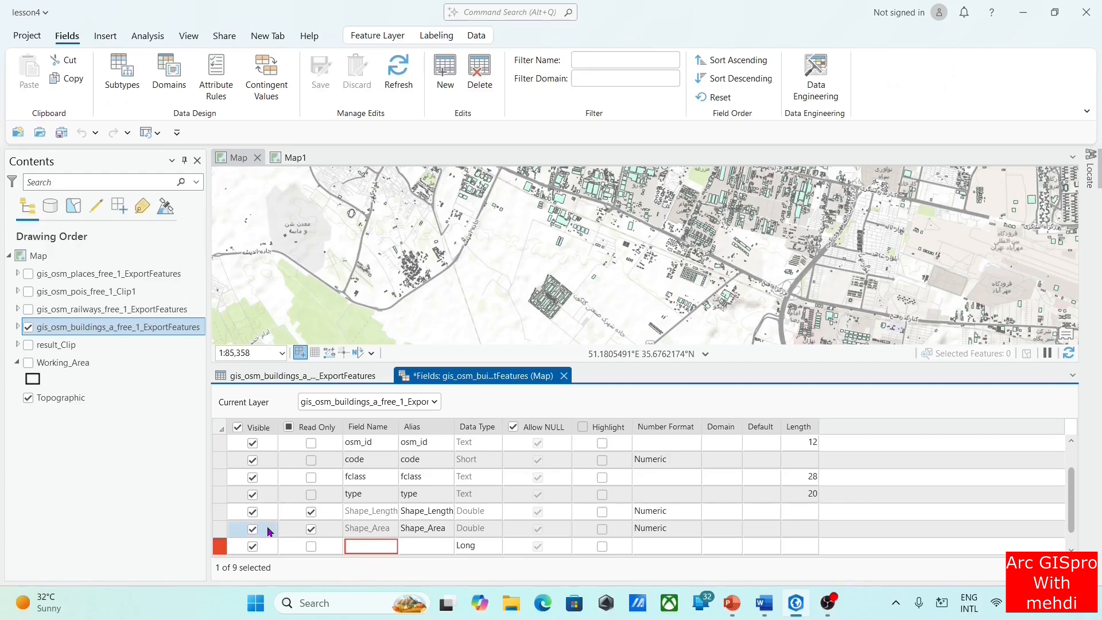
text(area)
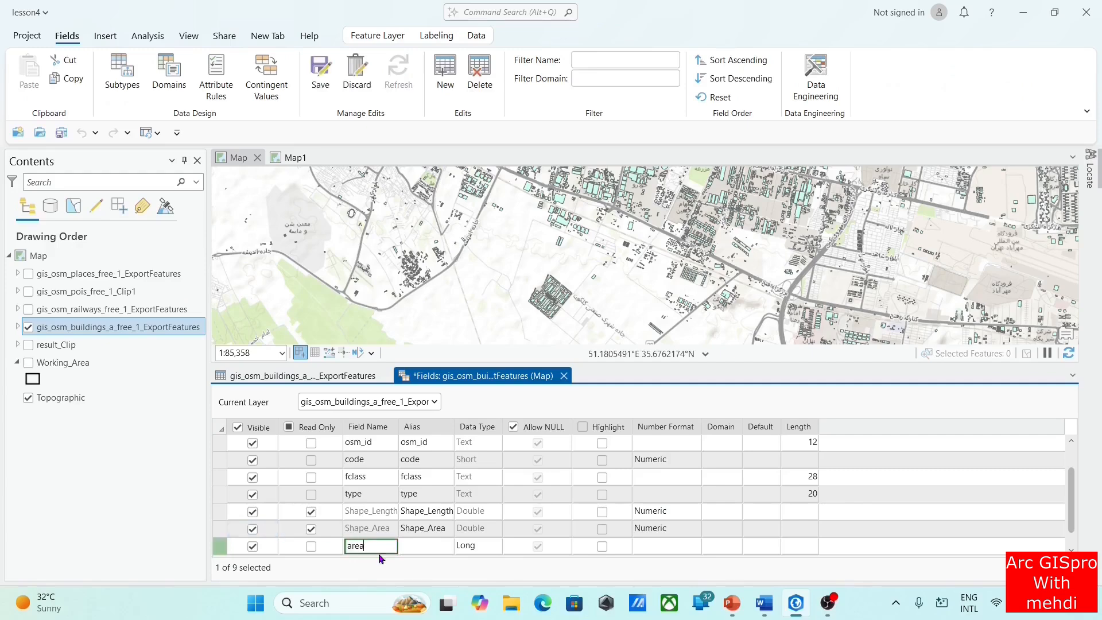
click(478, 546)
click(478, 547)
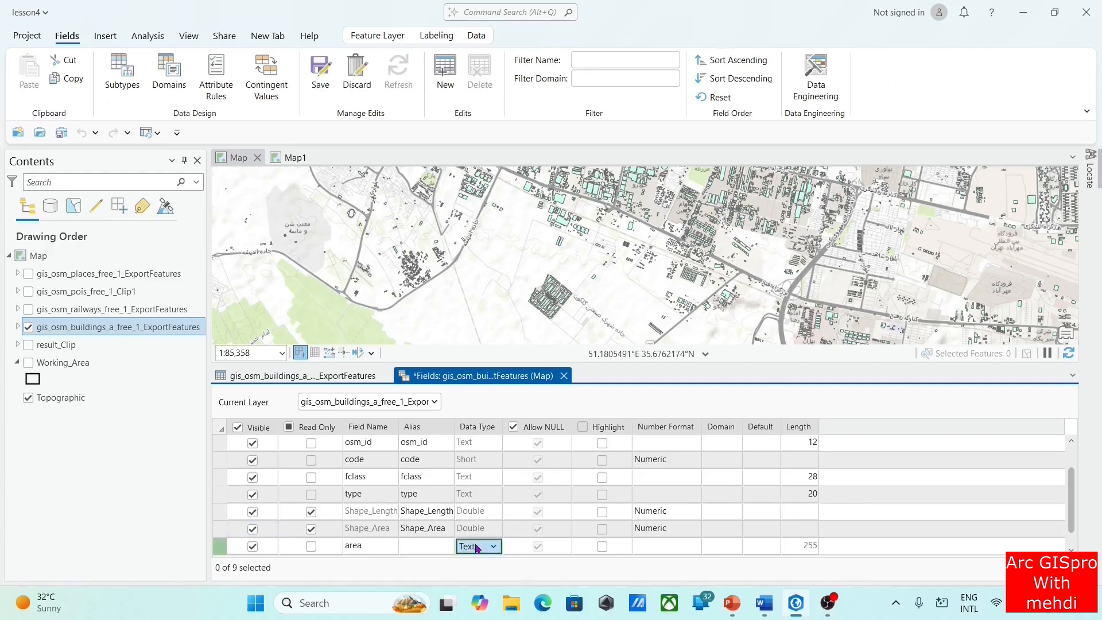
click(478, 548)
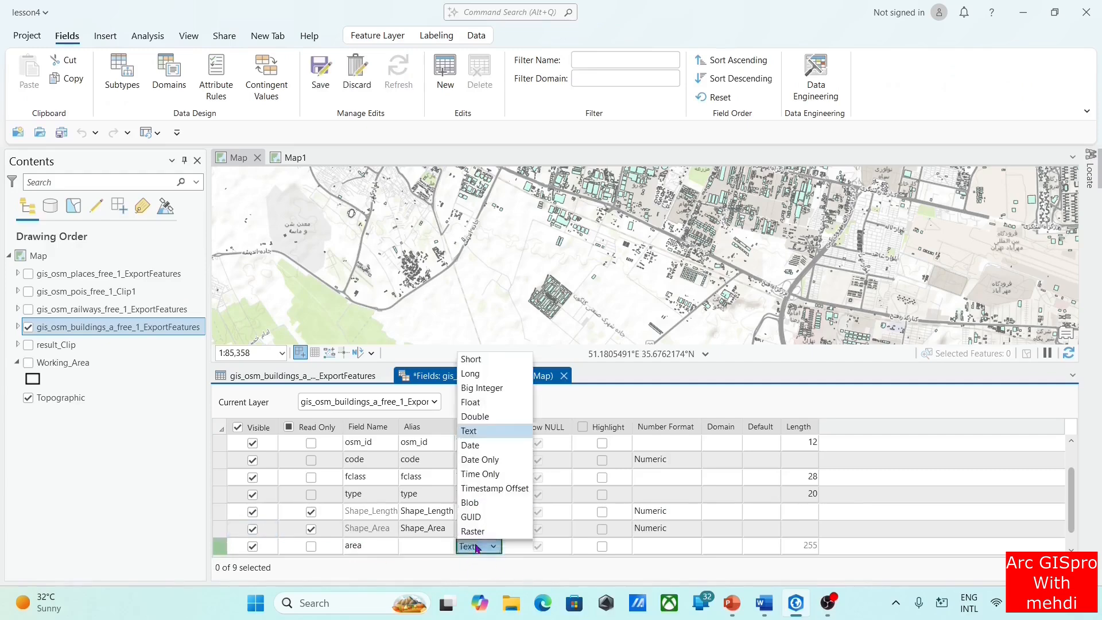
click(484, 418)
click(493, 547)
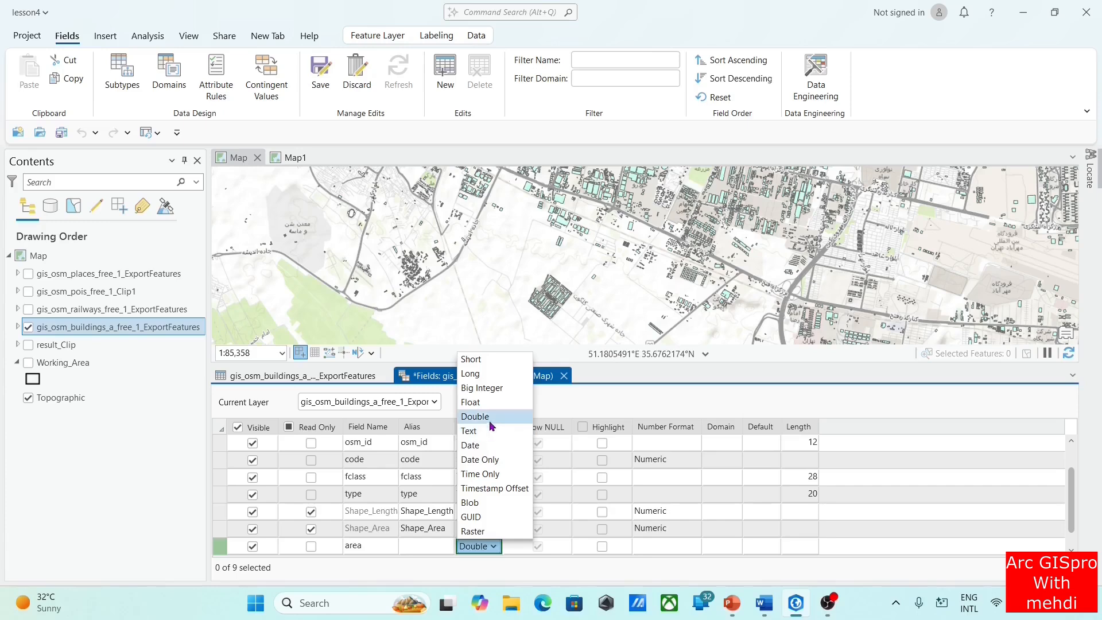
click(492, 419)
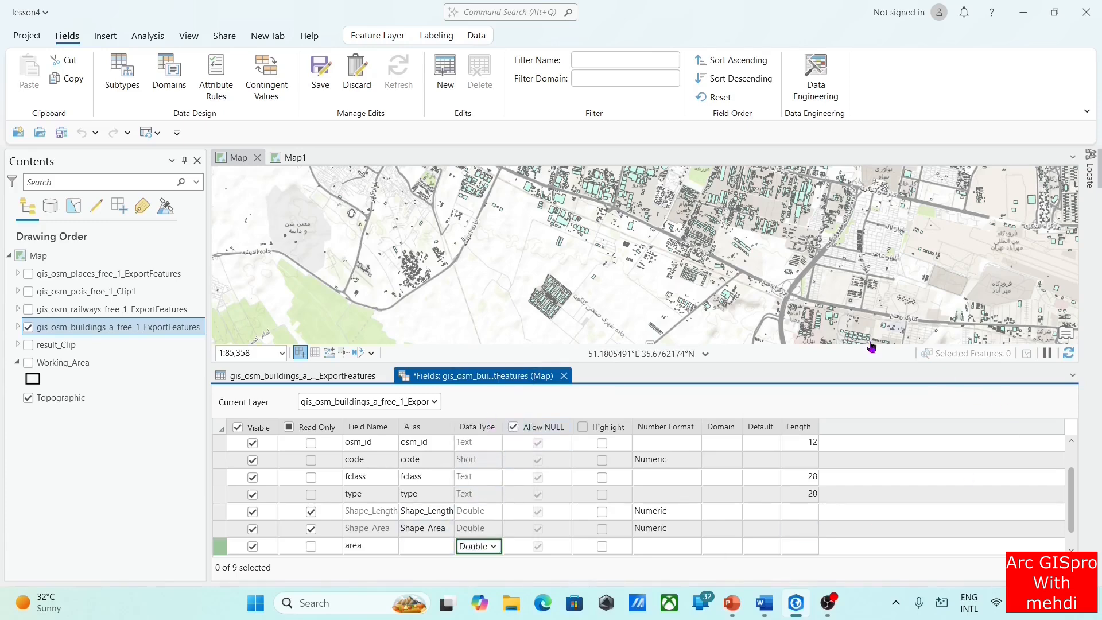
click(564, 375)
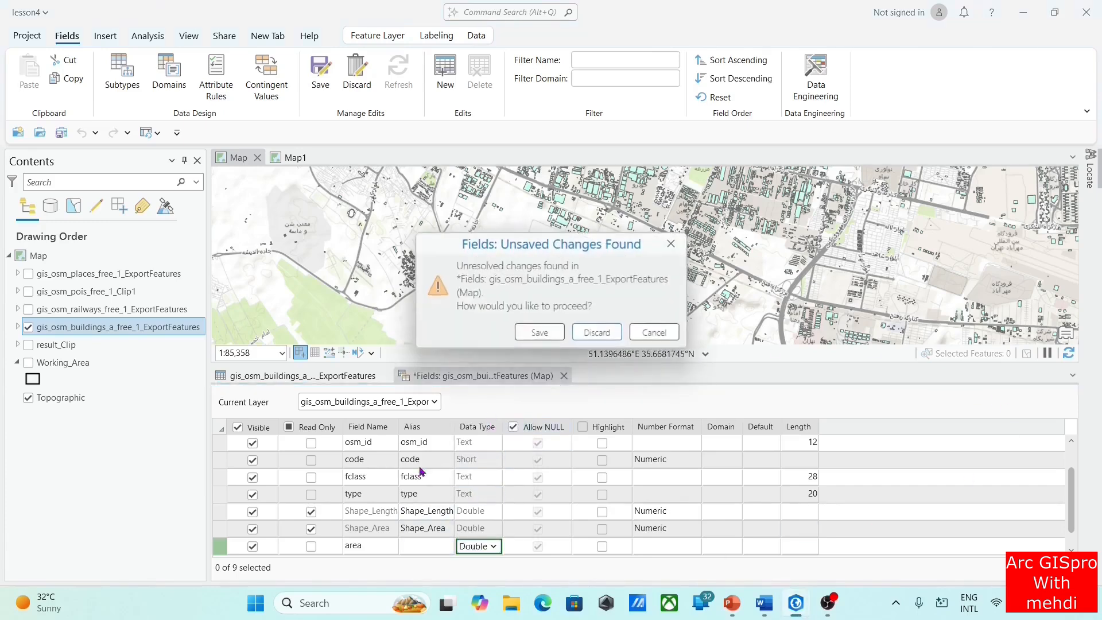
click(537, 331)
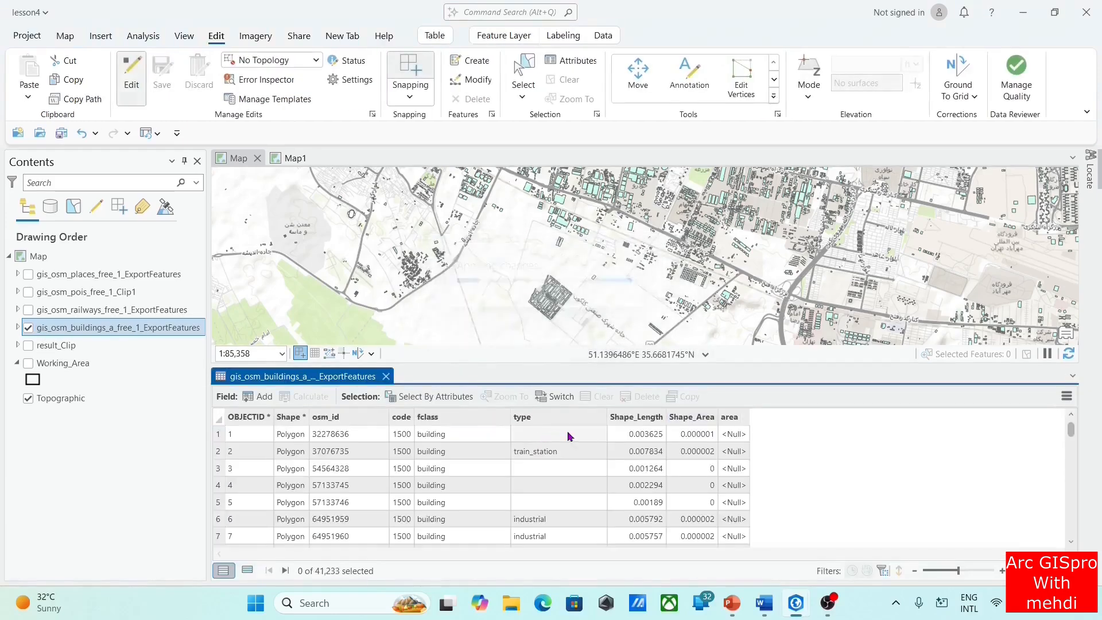
Widen the area column in the buildings attribute table
click(719, 414)
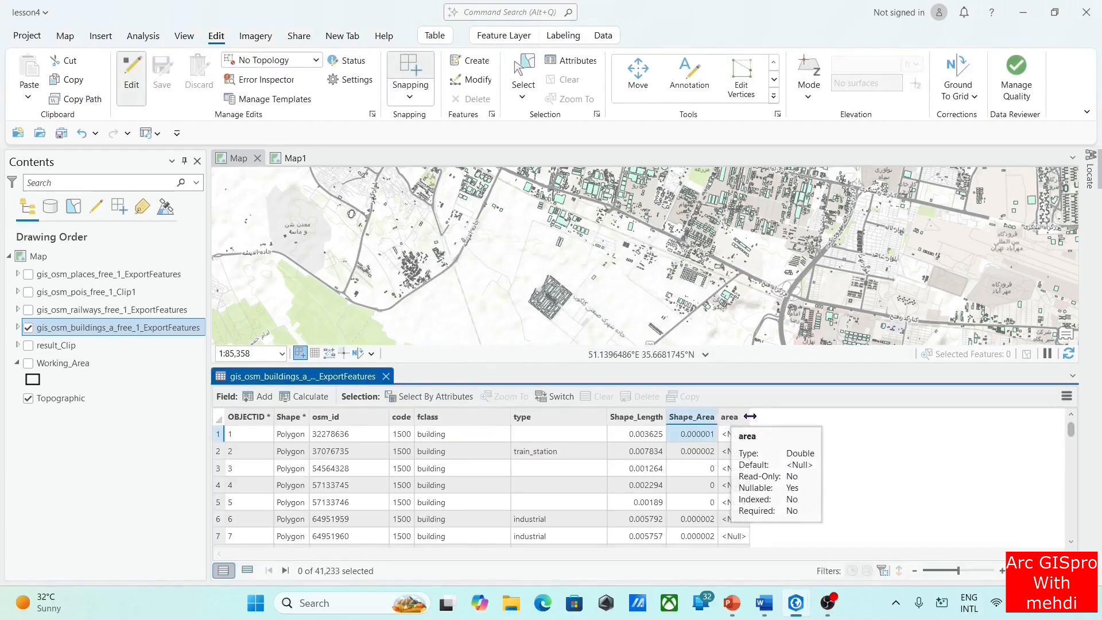
drag(750, 416, 800, 415)
click(755, 416)
Start Calculate Geometry for the area field and assign it the Area (geodesic) property
right_click(755, 416)
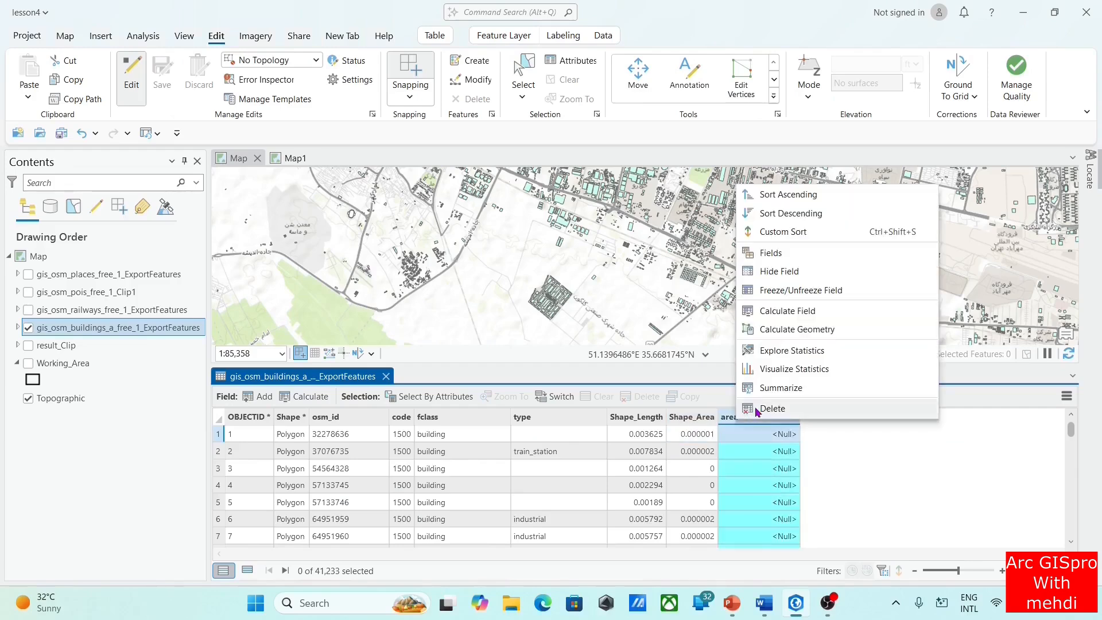
click(831, 329)
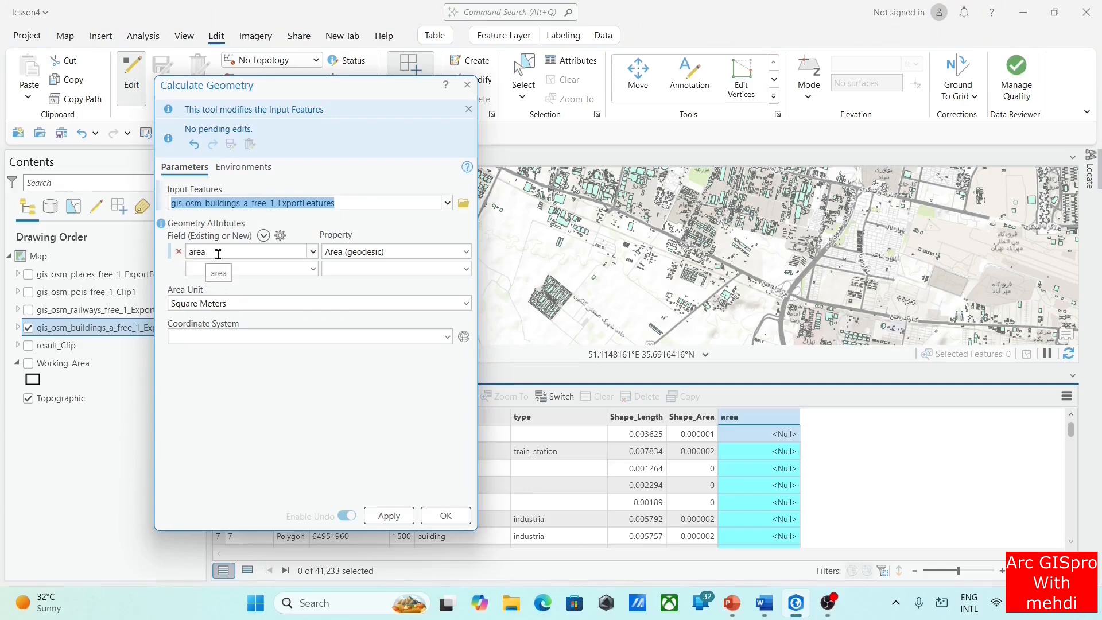
click(315, 254)
click(315, 254)
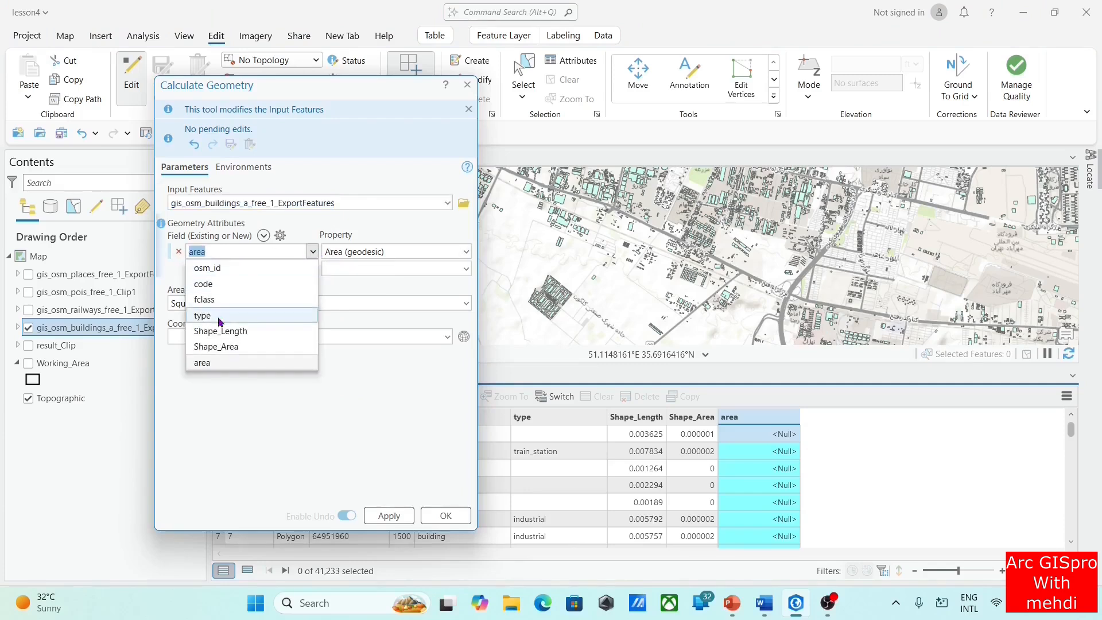
click(219, 369)
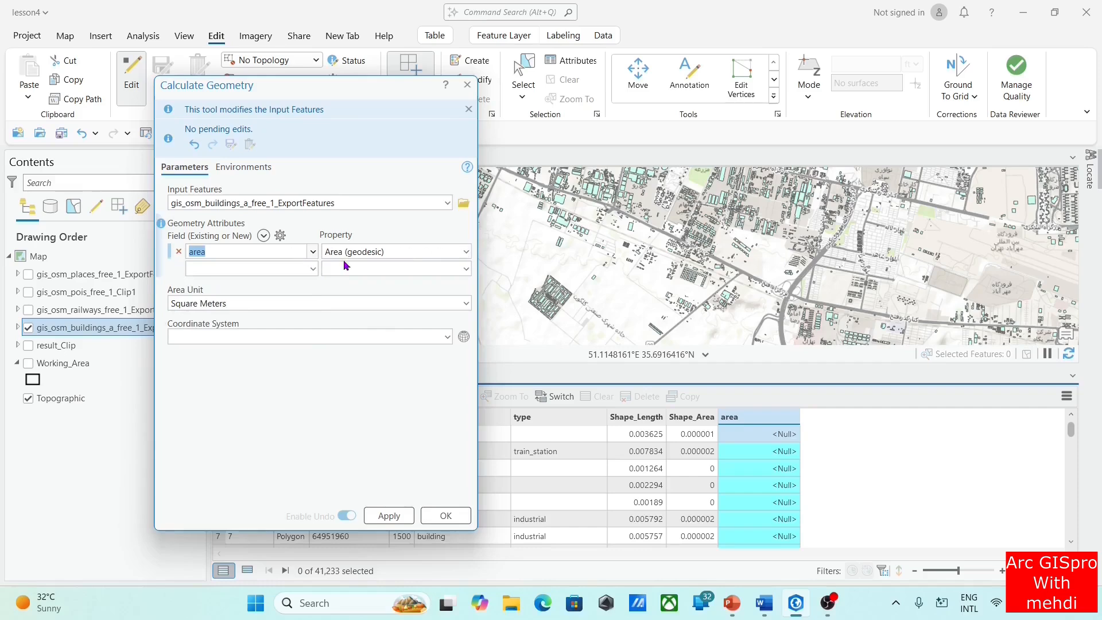
click(466, 251)
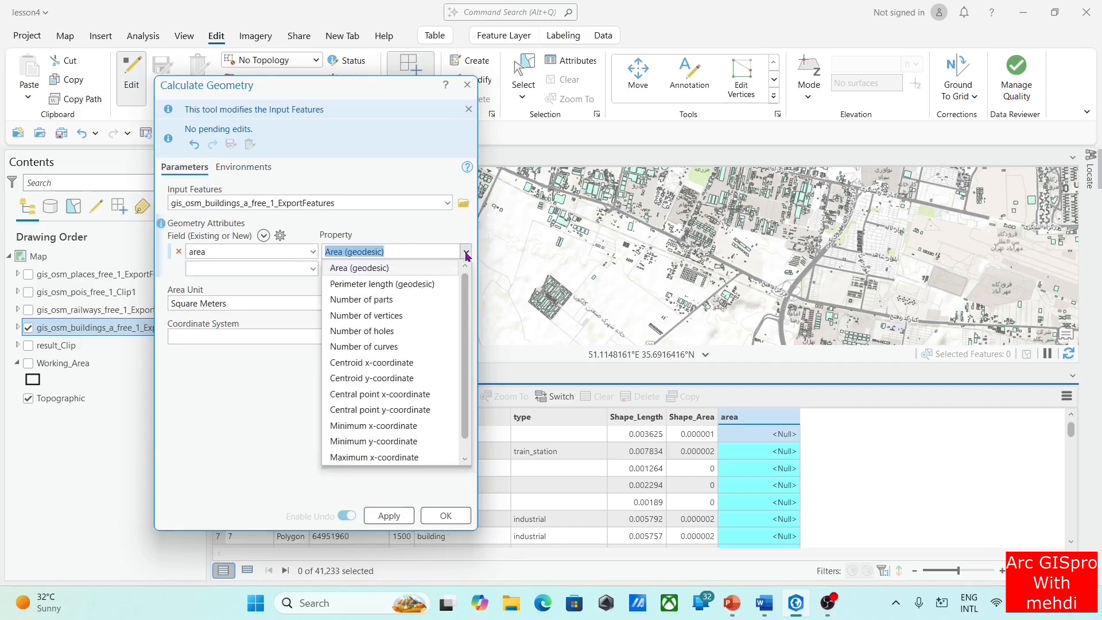
click(367, 271)
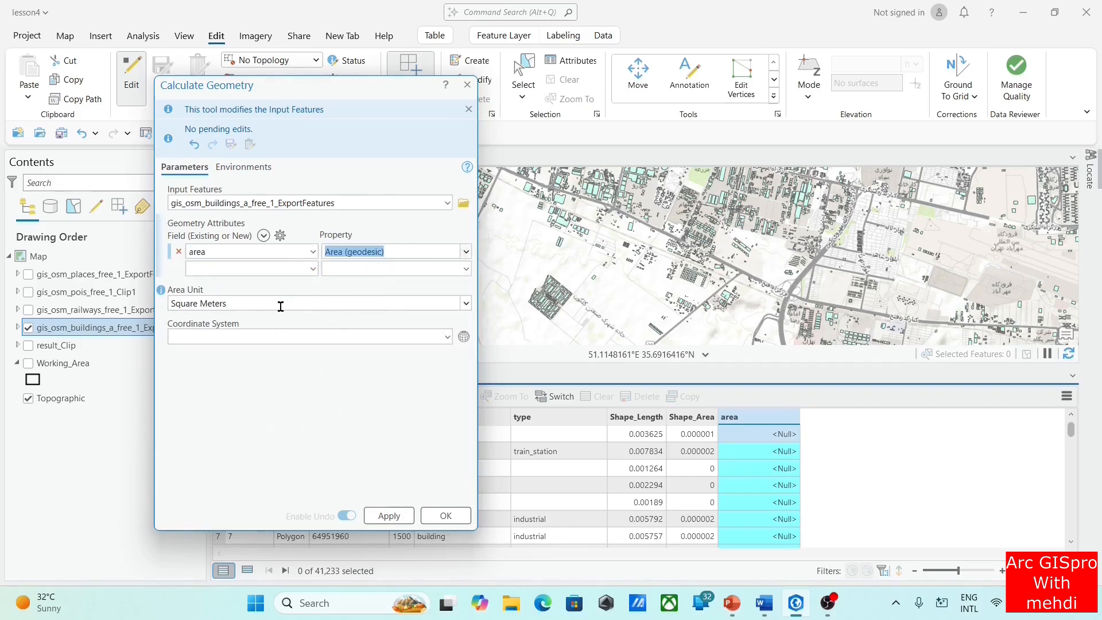
Set the area unit to Square Meters, apply the geometry calculation and close the tool
click(221, 304)
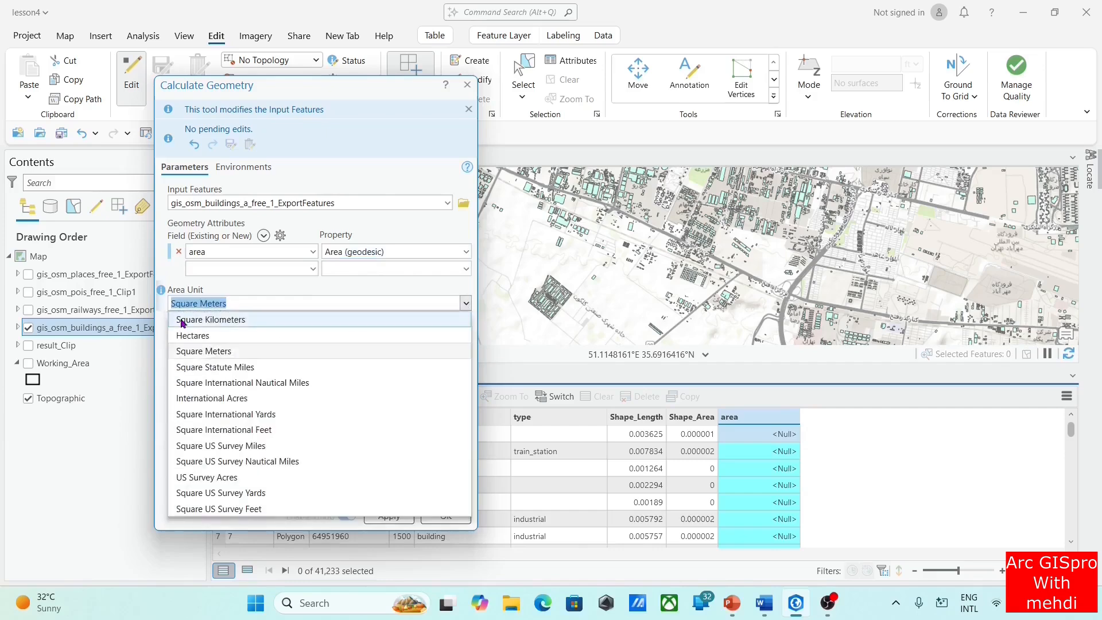
click(219, 322)
click(466, 303)
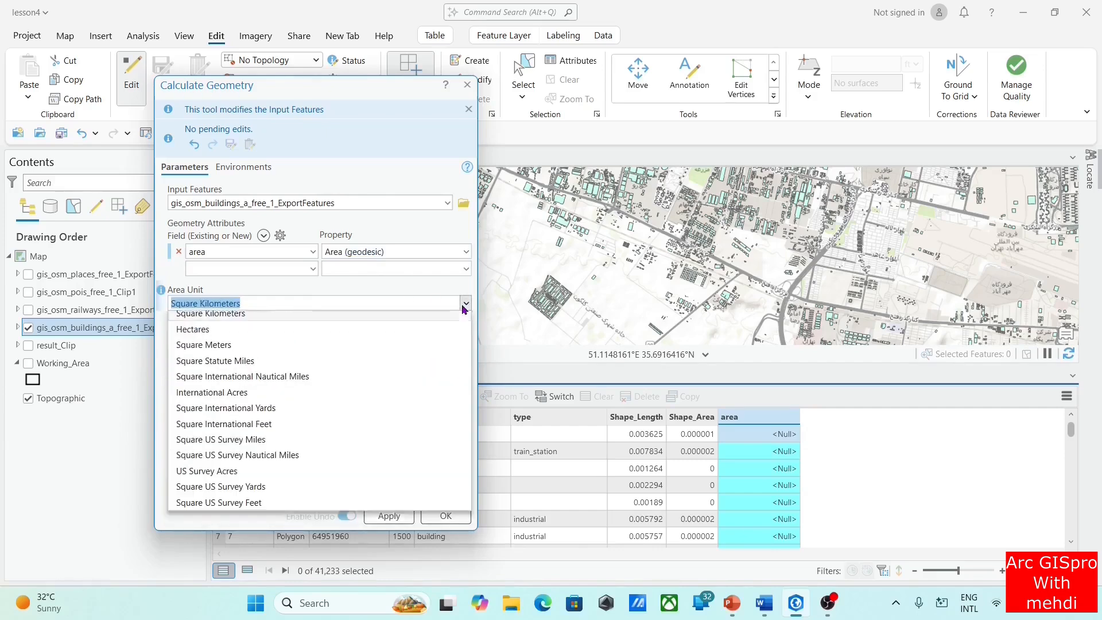
click(212, 351)
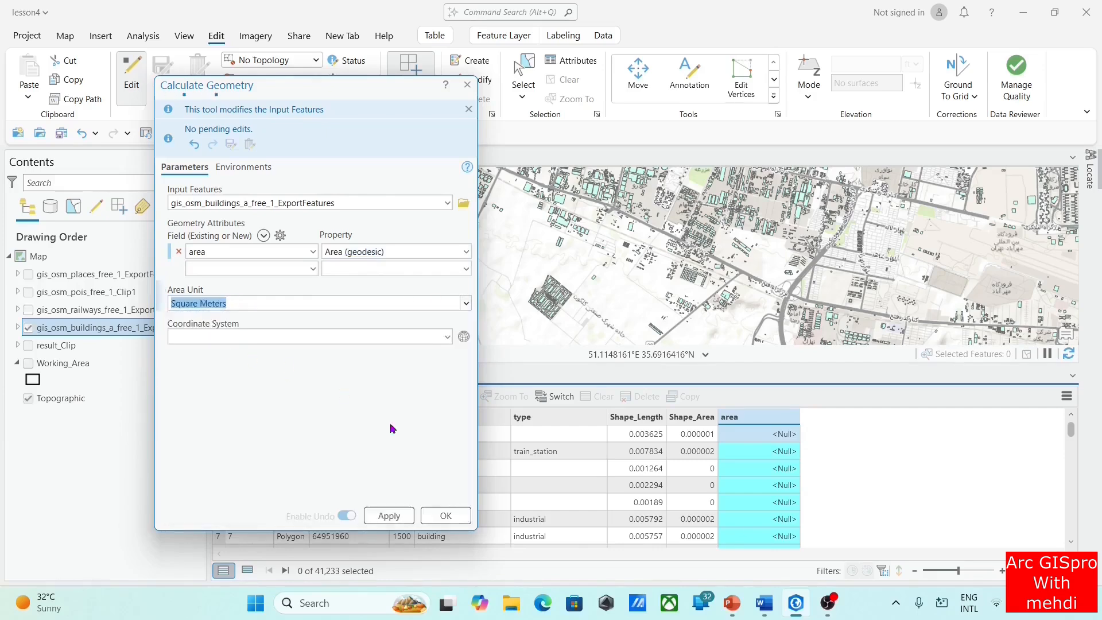
click(407, 519)
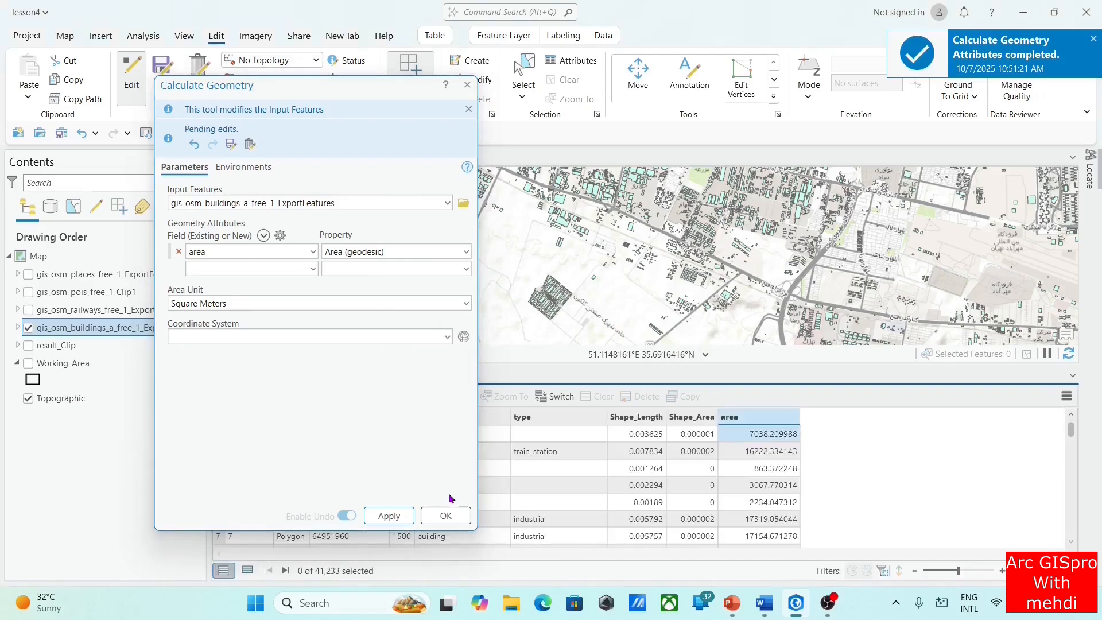
click(466, 86)
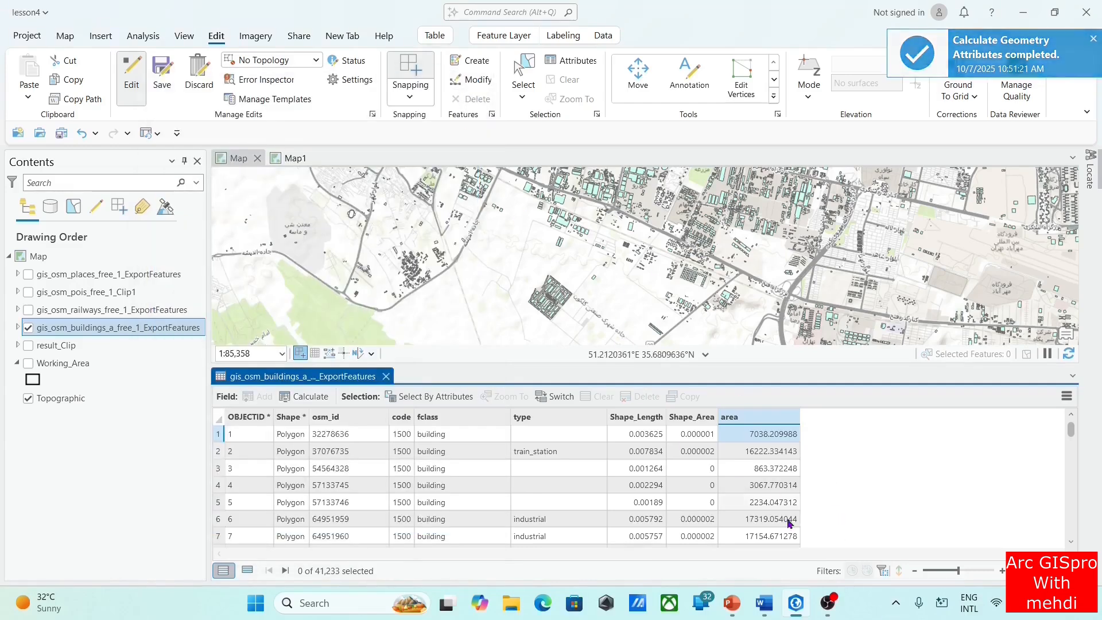
Inspect the buildings on the map at closer range and save the pending edits
scroll(779, 294, up, 3)
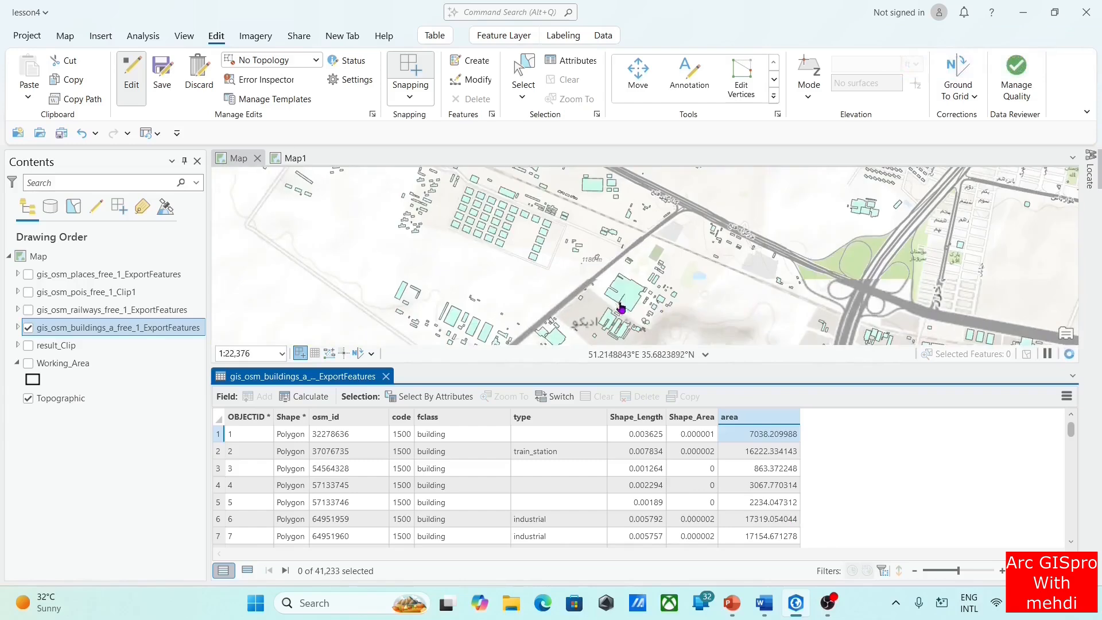
scroll(625, 271, up, 2)
scroll(626, 272, up, 2)
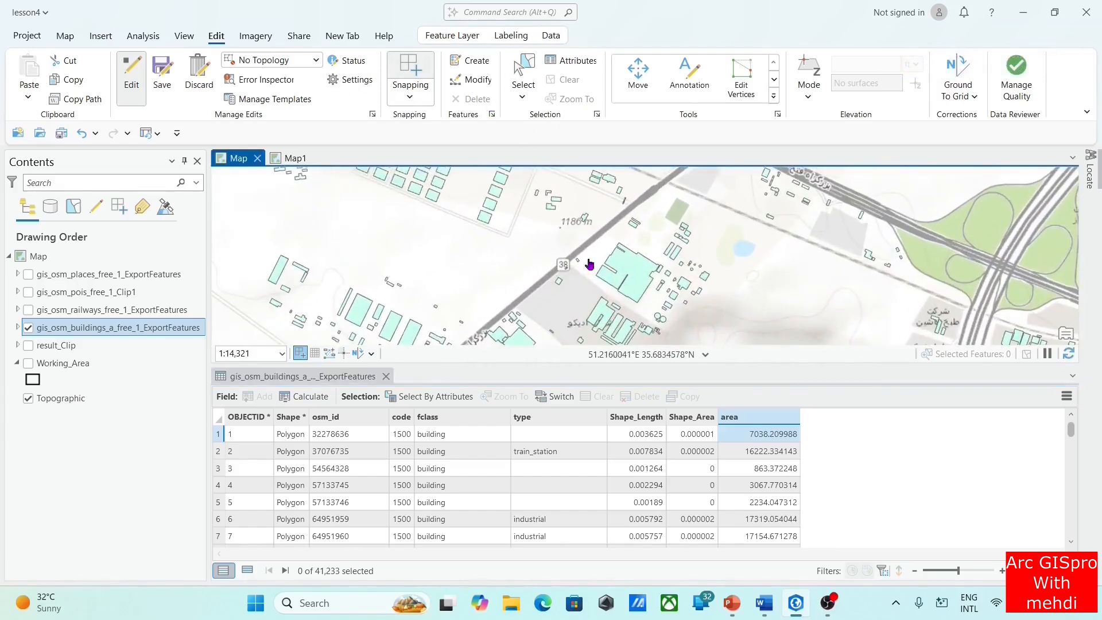
click(162, 78)
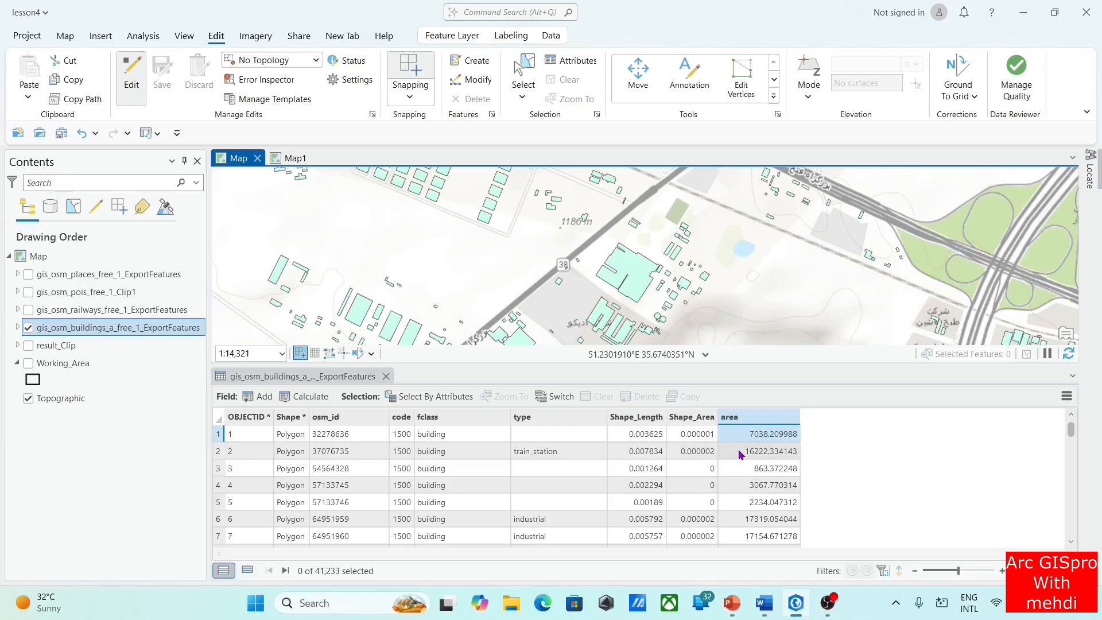
Turn off editing and view the attribute pop-up of the large industrial building just east of road 38
click(131, 86)
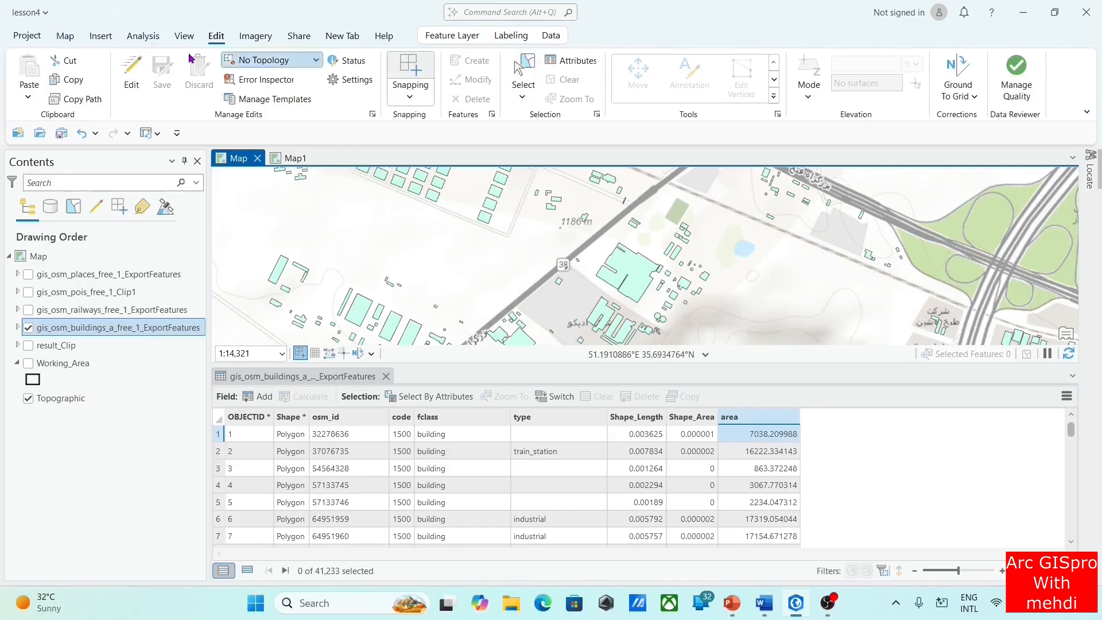
click(65, 35)
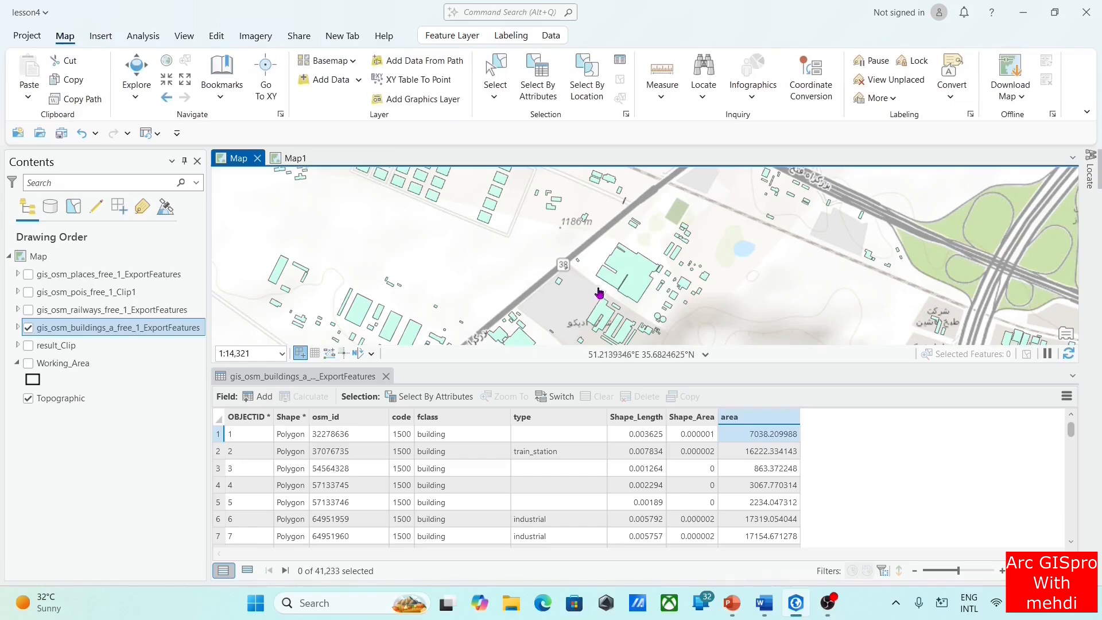
click(622, 266)
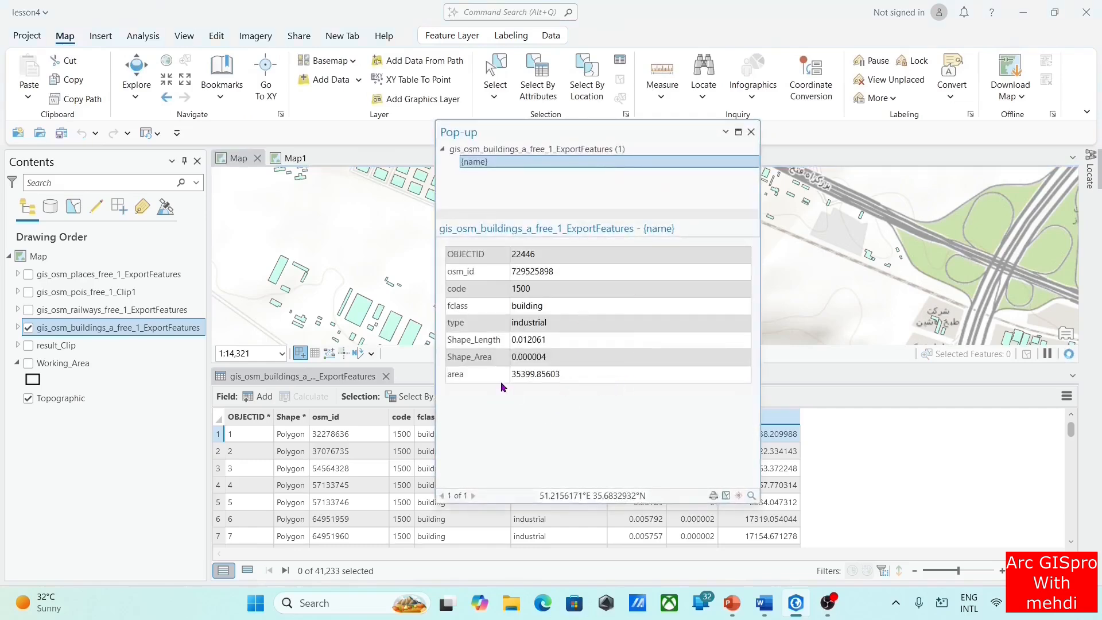
drag(576, 132, 1100, 207)
click(1082, 11)
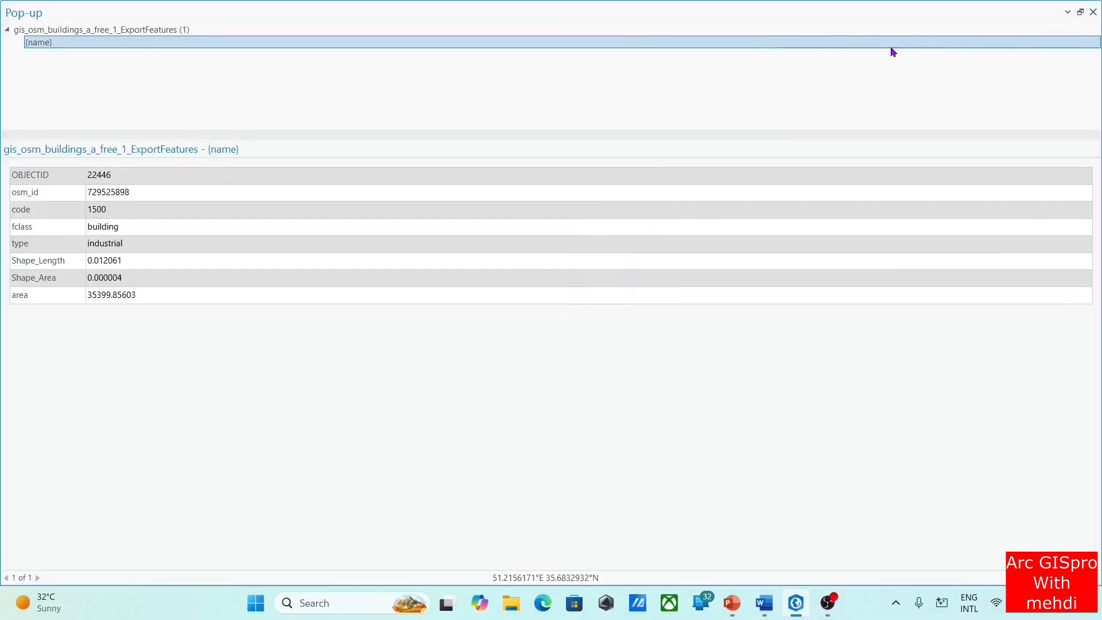
click(1078, 11)
drag(497, 132, 171, 135)
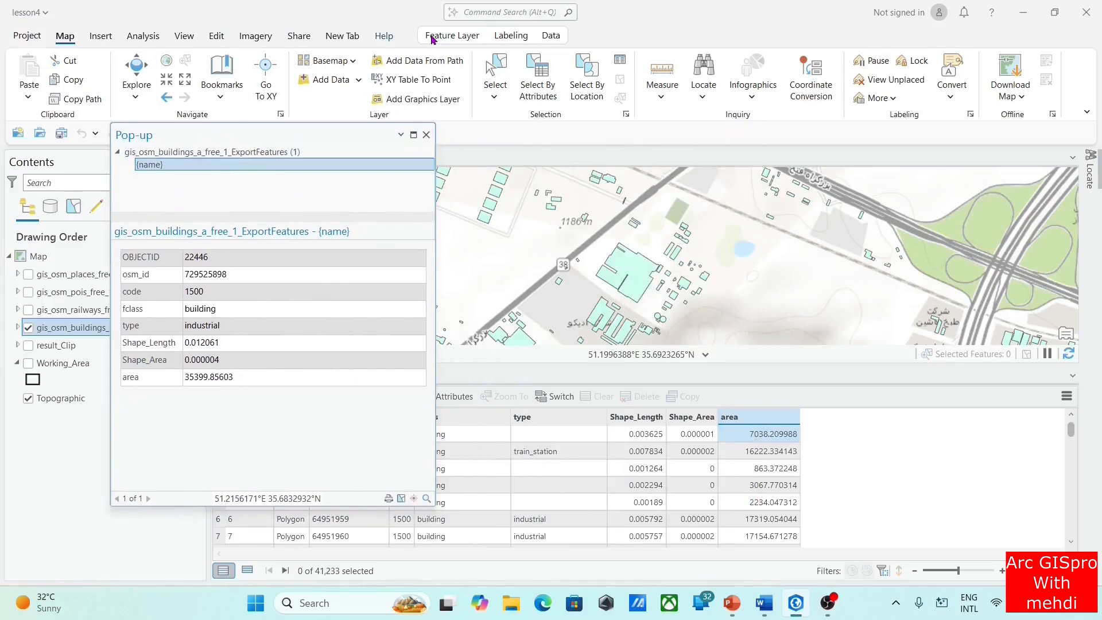
Select the same building, compare its table record with the pop-up, and return the table to showing all records
click(508, 67)
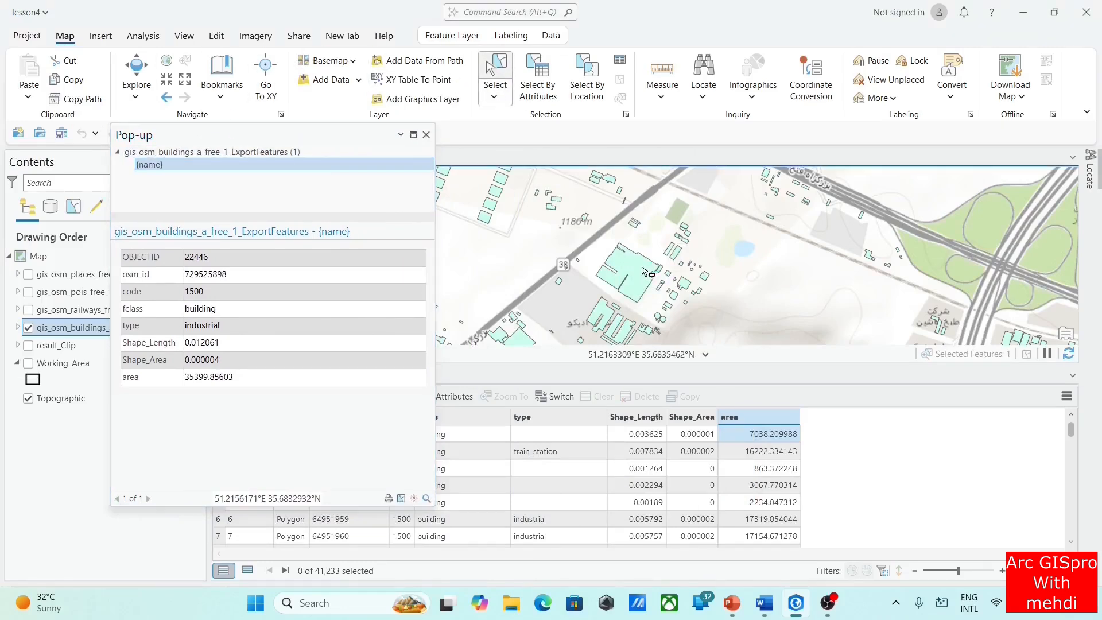
click(647, 270)
click(247, 570)
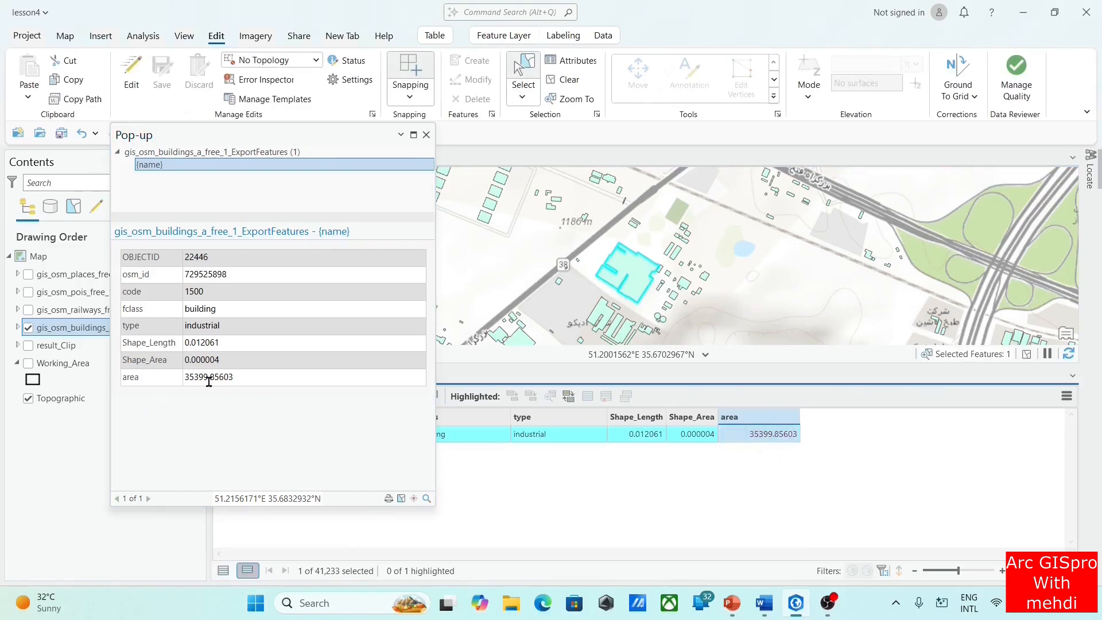
click(427, 135)
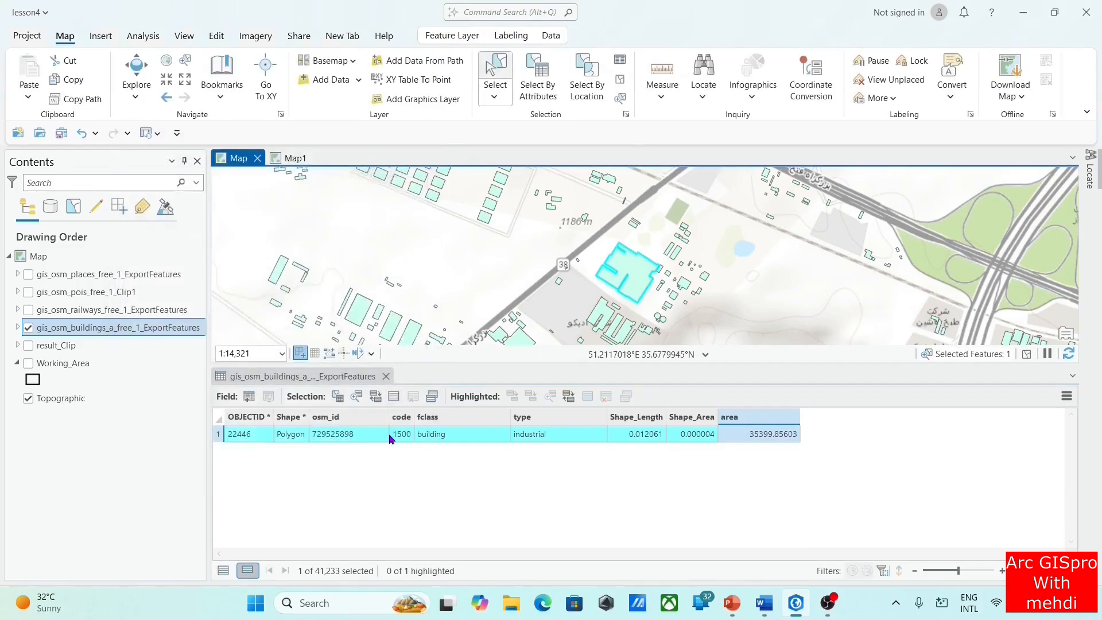
click(223, 571)
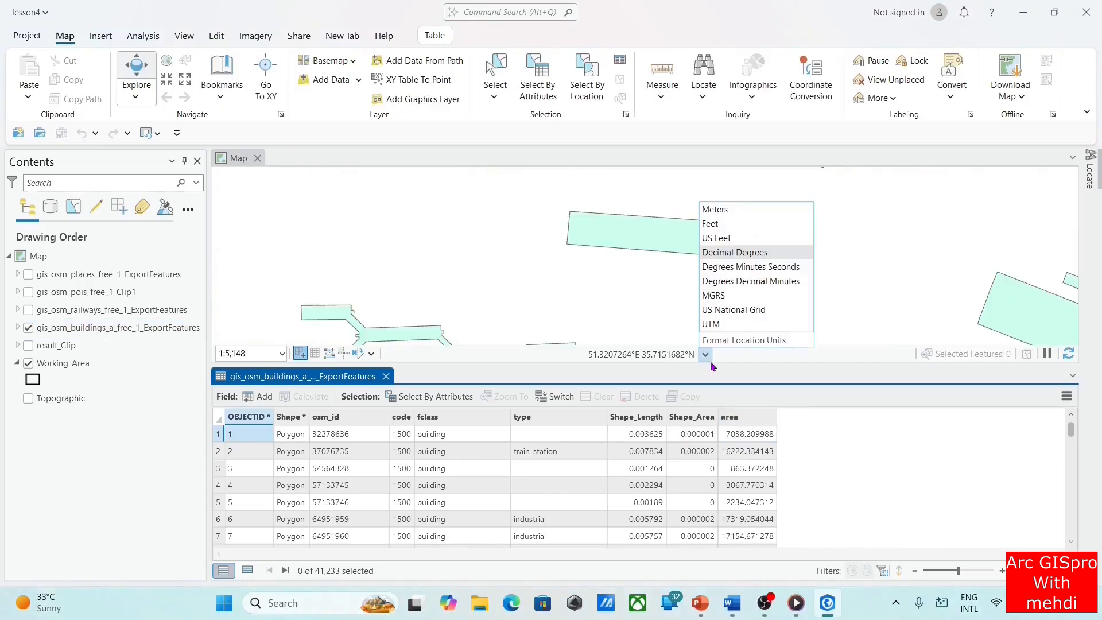
Review the type column in the buildings attribute table and enable editing for the field calculation
click(711, 361)
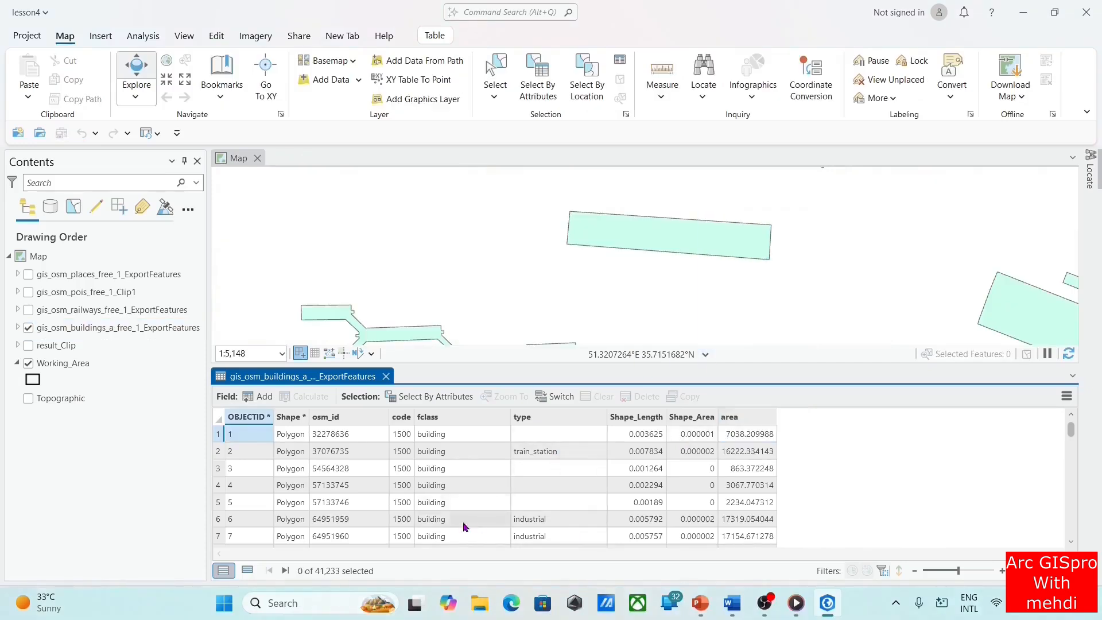
click(540, 422)
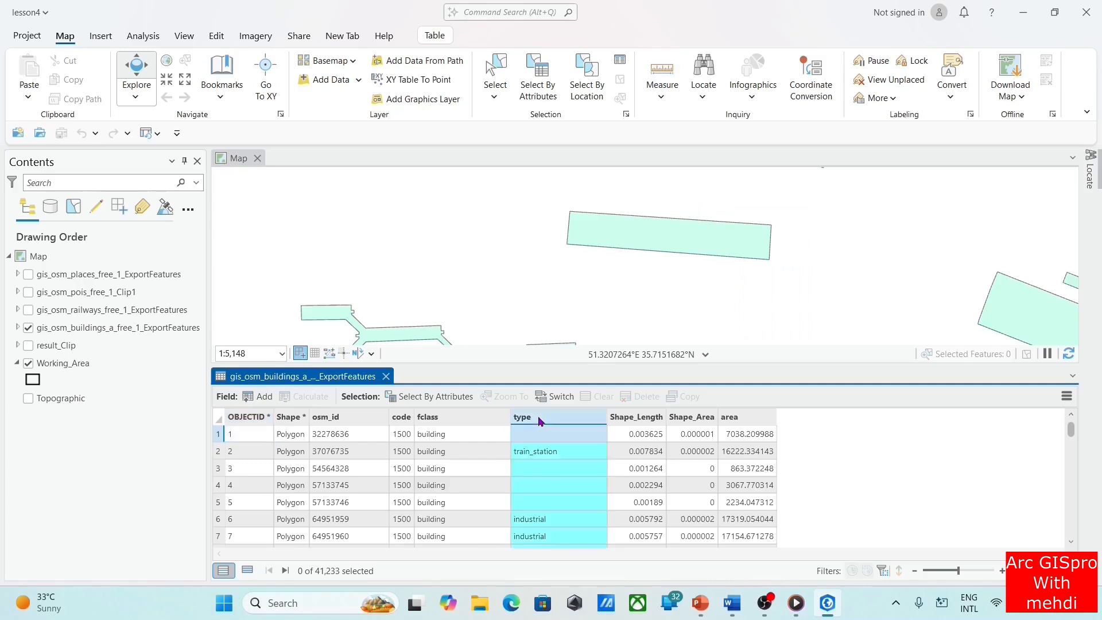
scroll(577, 436, down, 2)
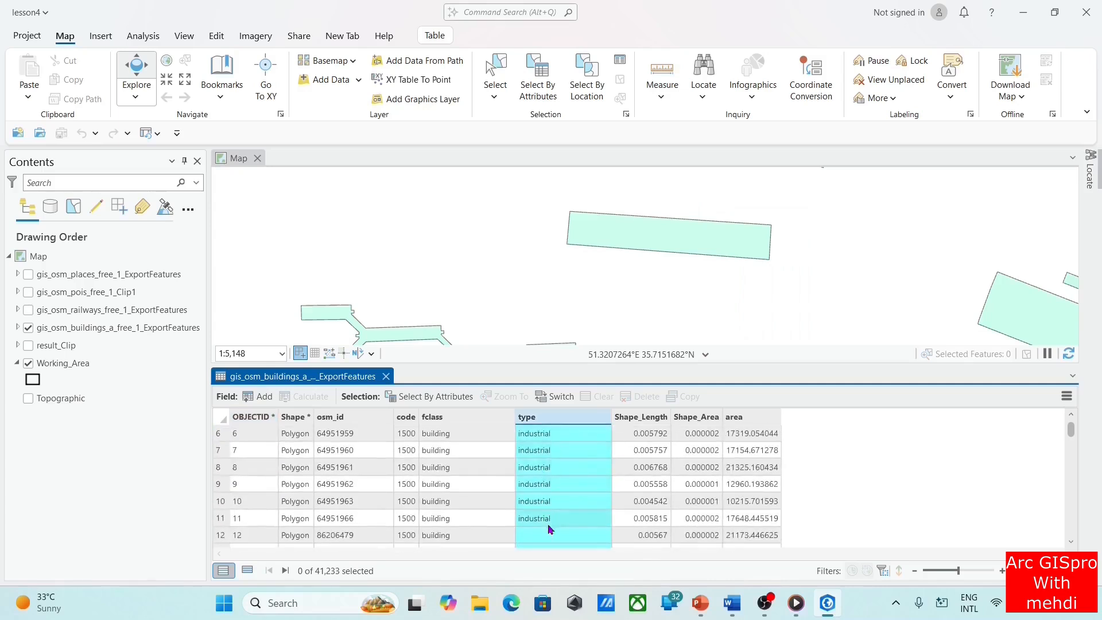
scroll(560, 522, down, 4)
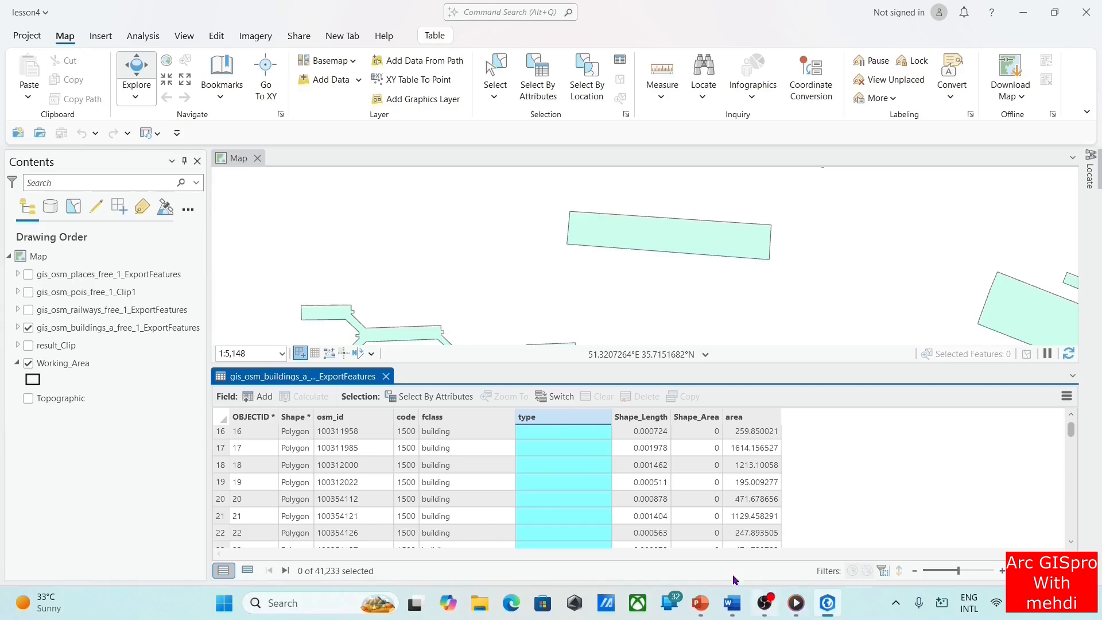
right_click(564, 420)
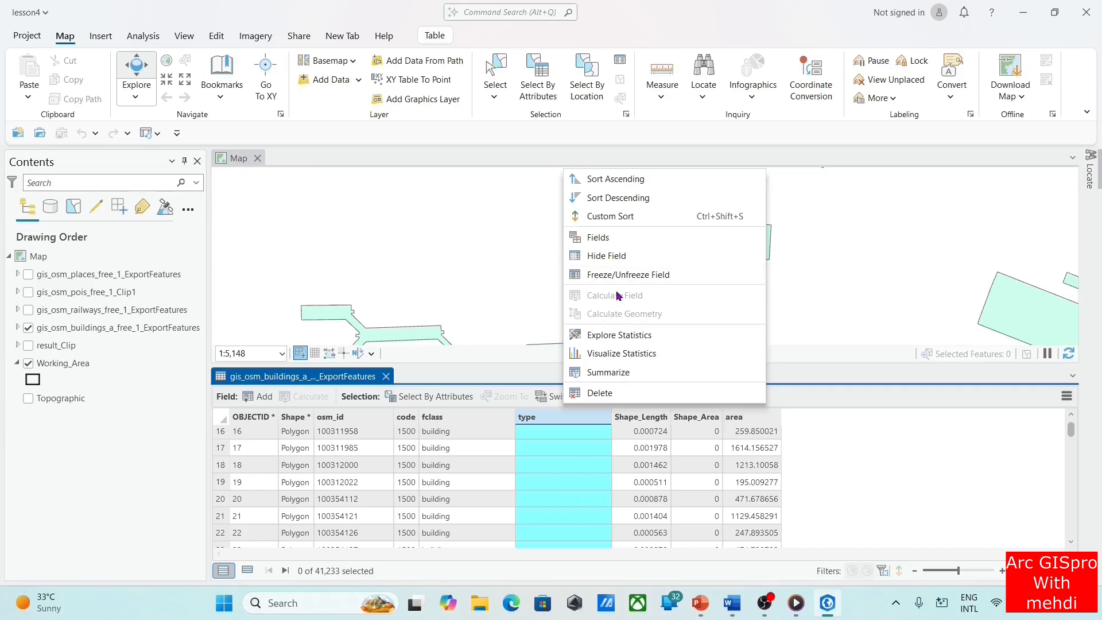
click(215, 35)
click(125, 77)
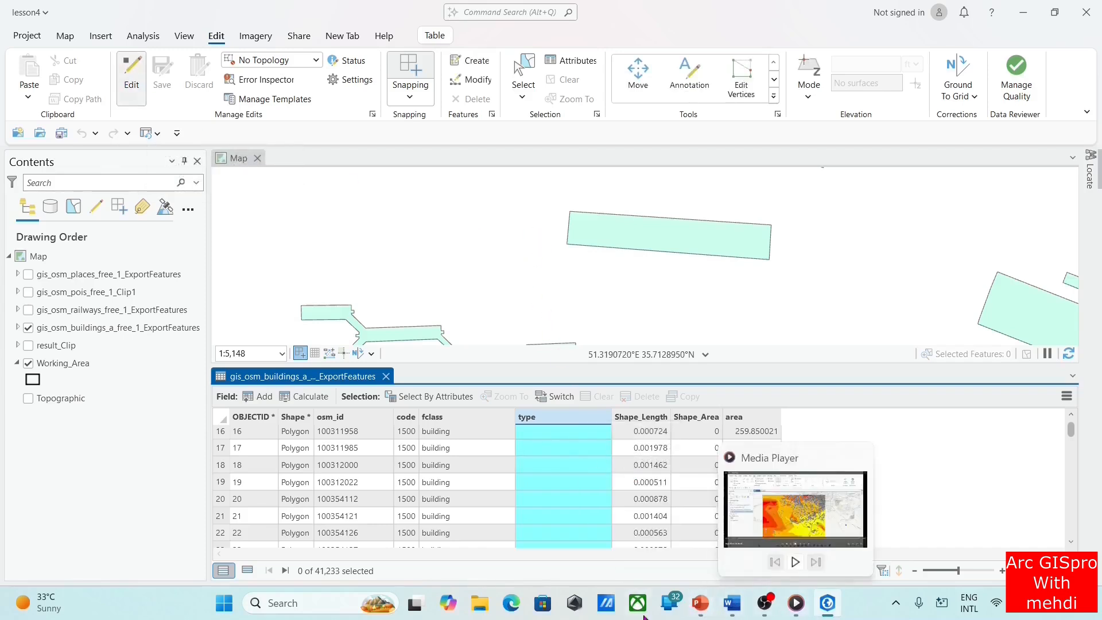
Switch to PowerPoint, read the field calculator formula slide in full screen, and return to ArcGIS Pro
click(701, 607)
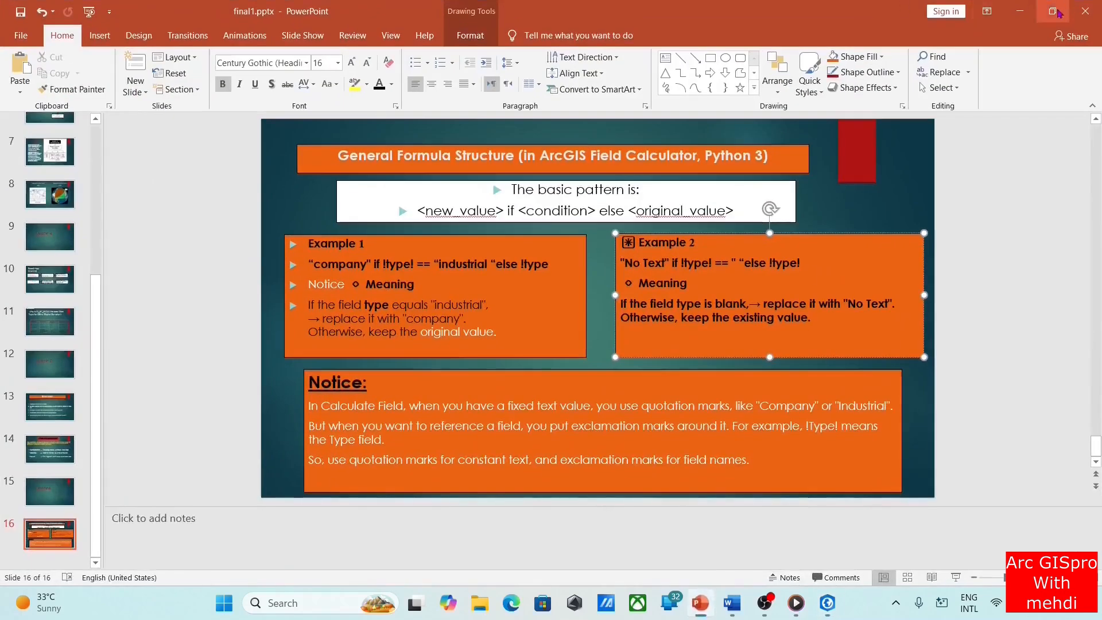
click(956, 577)
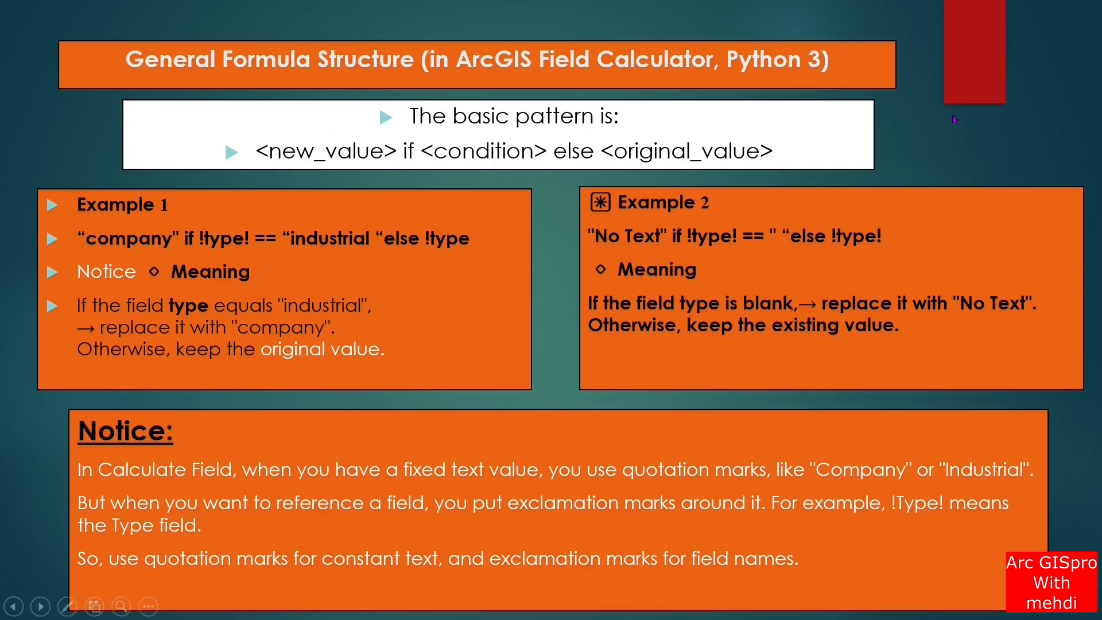
key(Escape)
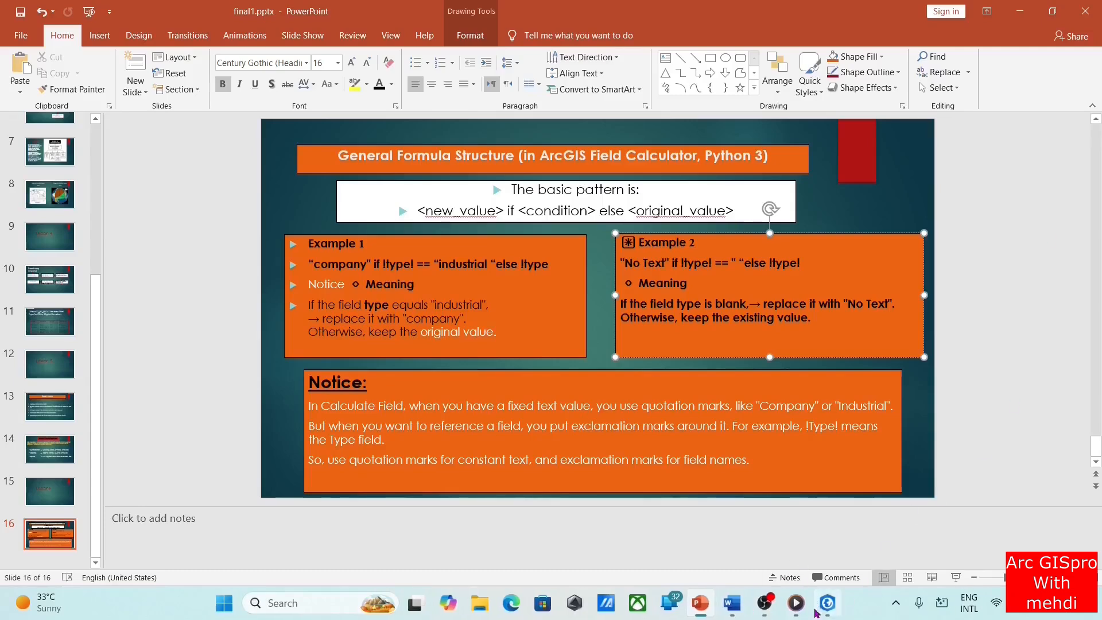
mouse_move(824, 606)
click(822, 505)
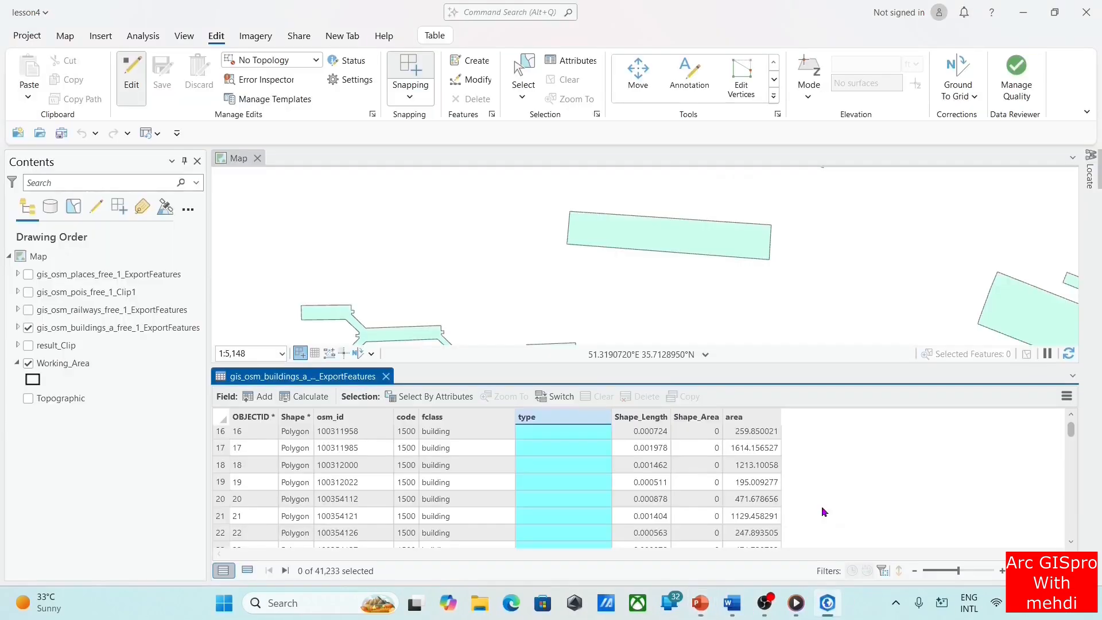
Run Calculate Field on the type field with the Python expression "company" if !type! == "industrial" else !type!, and check the table
right_click(557, 417)
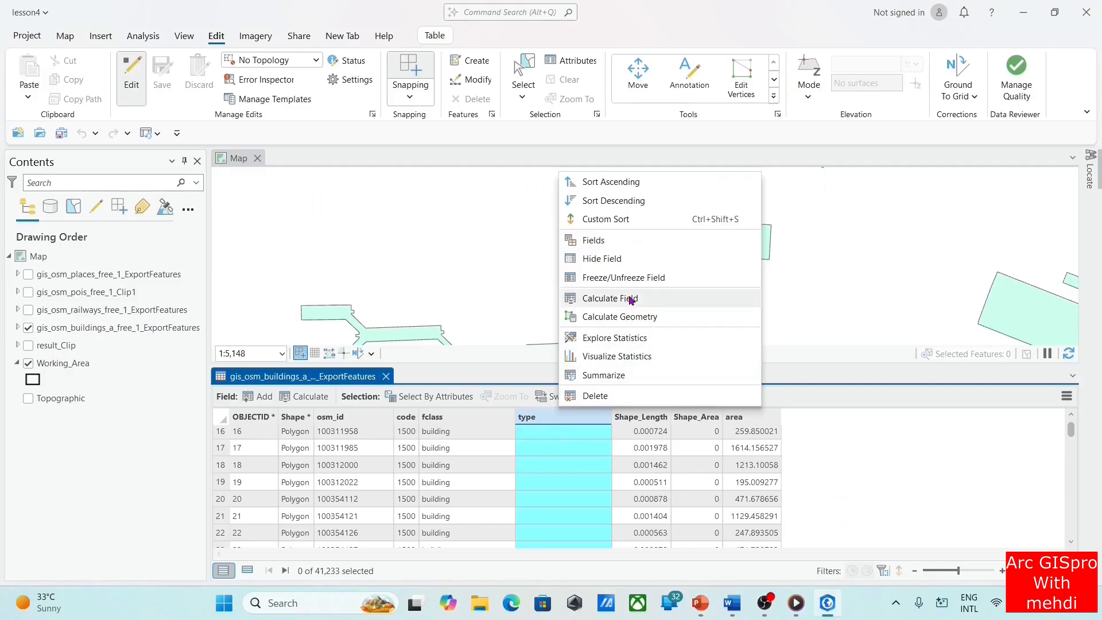
click(610, 299)
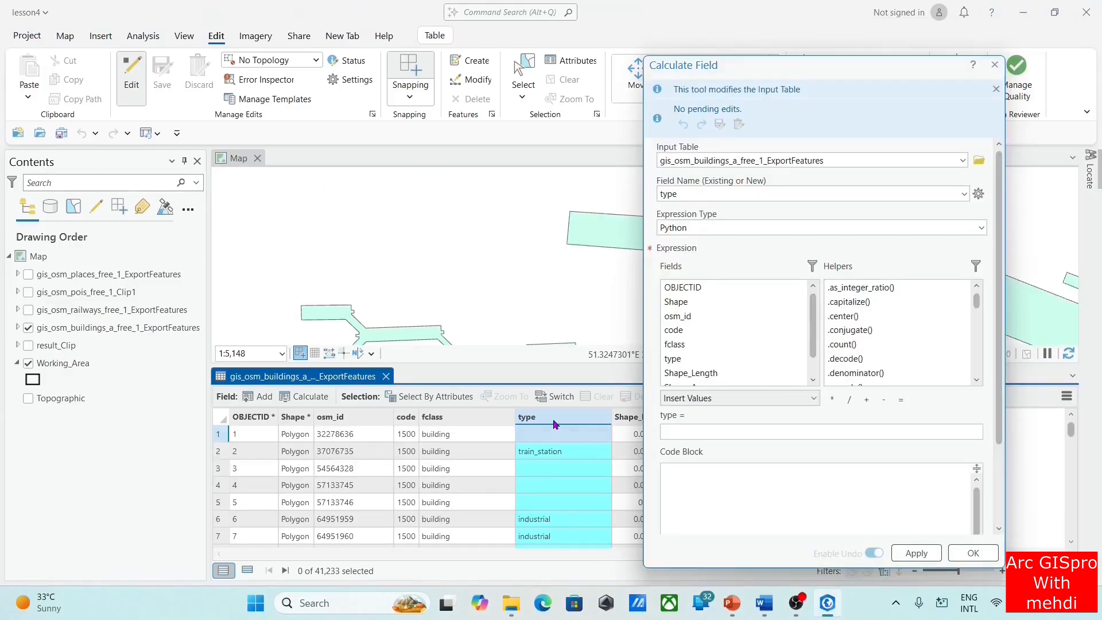
click(699, 432)
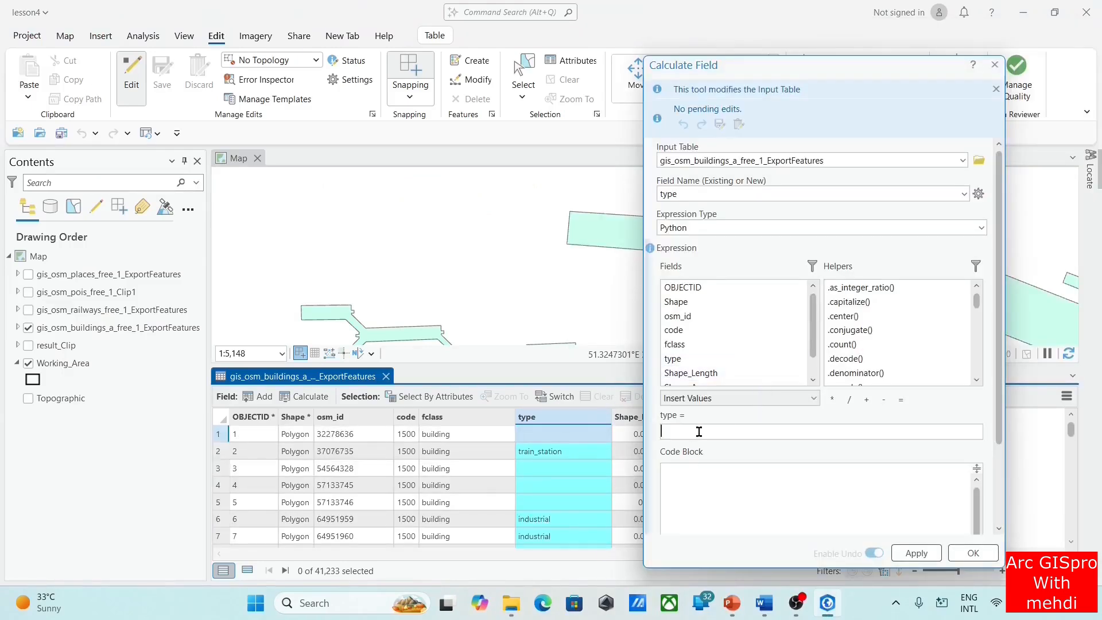
right_click(699, 432)
click(734, 371)
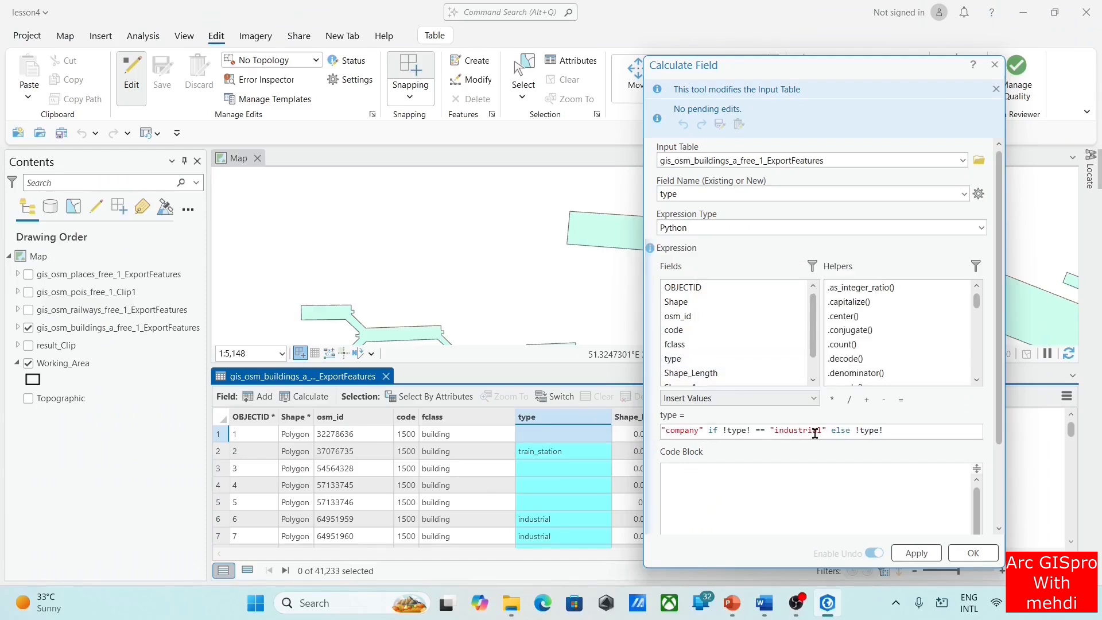
click(915, 554)
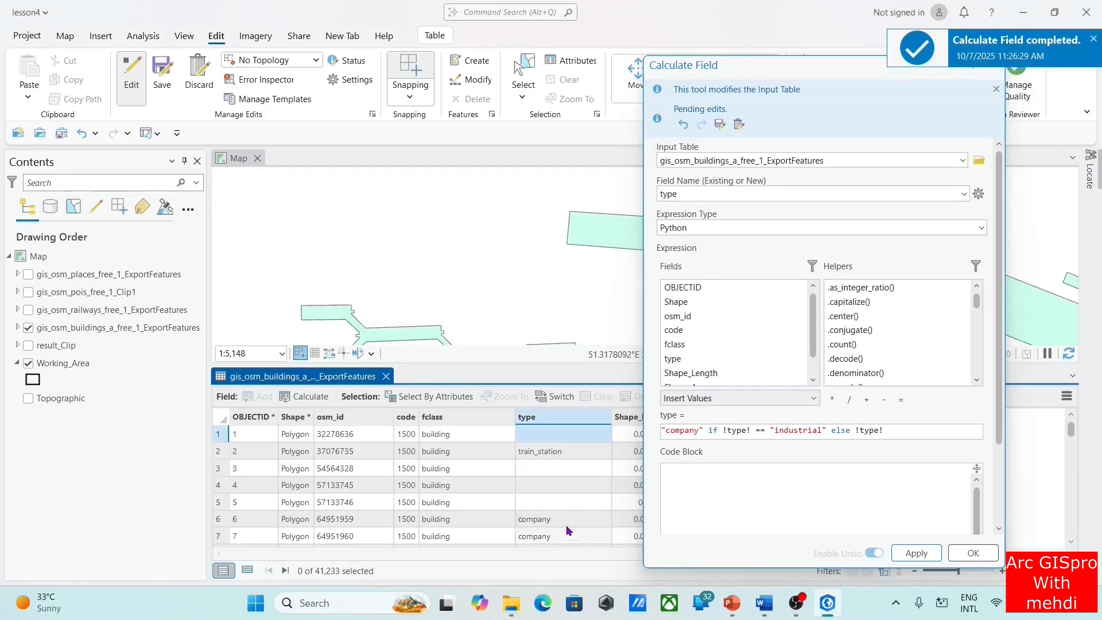
scroll(565, 522, down, 3)
scroll(564, 503, up, 3)
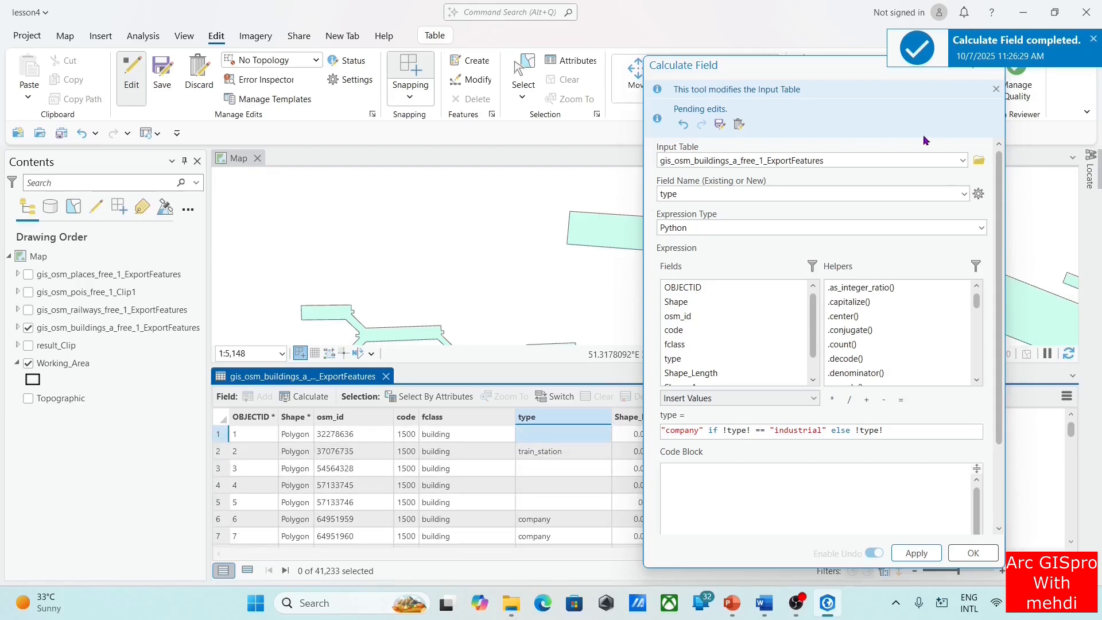
Replace "company" with "notext" as the new value in the type field's expression
drag(786, 73, 830, 115)
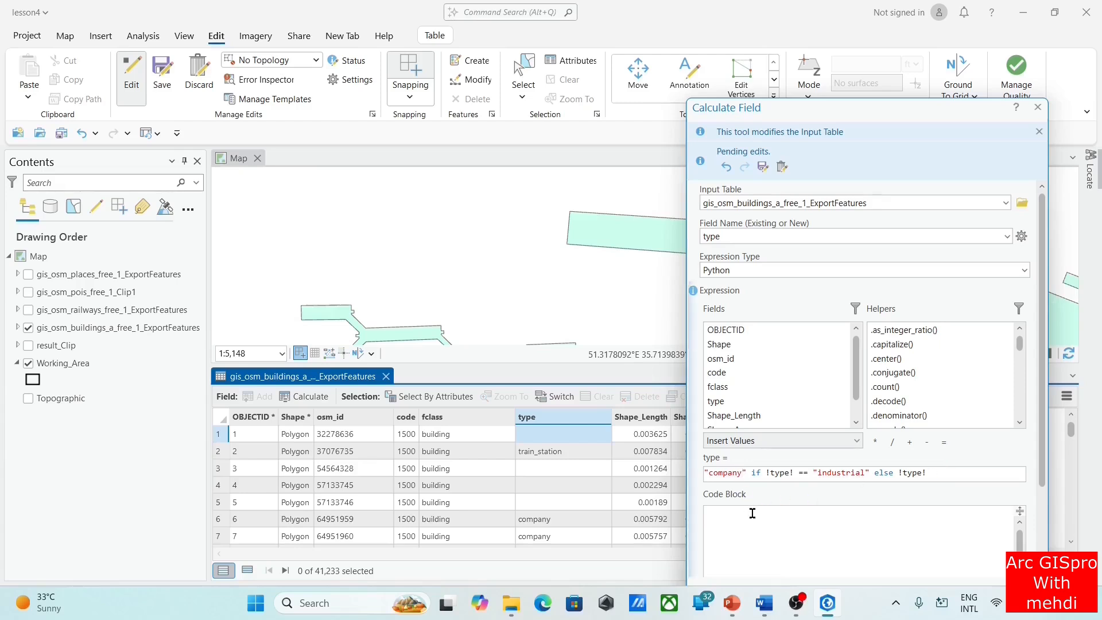
key(BackSpace)
key(BackSpace)
key(BackSpace)
key(BackSpace)
key(BackSpace)
key(BackSpace)
key(BackSpace)
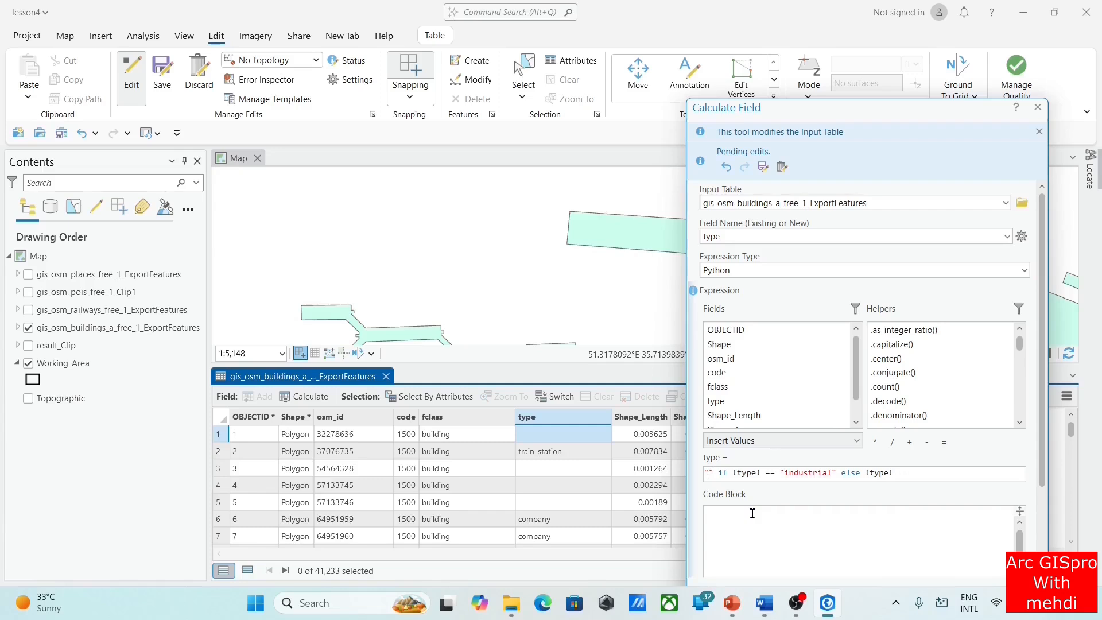
text(notex)
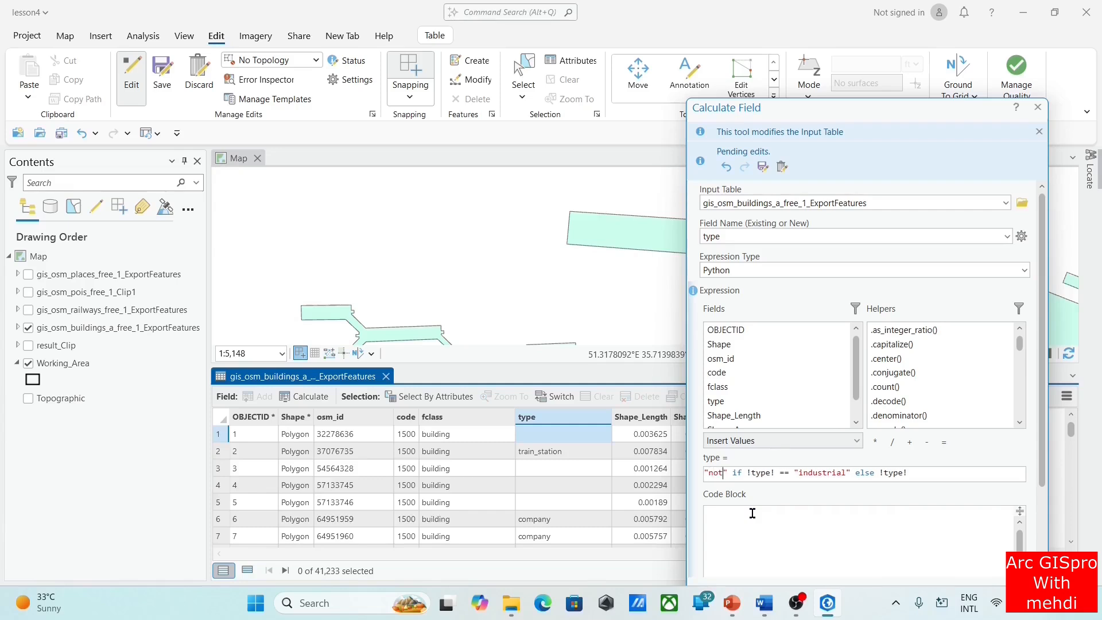
text(t)
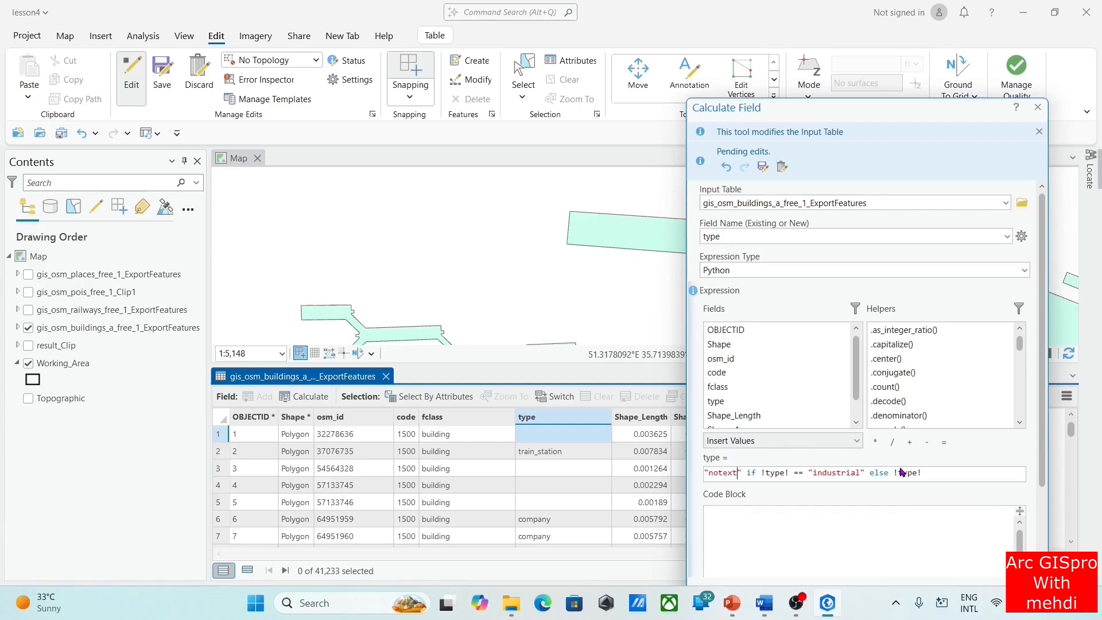
Replace "industrial" in the condition with two blank spaces, checking the formula against the PowerPoint example, and apply the calculation
key(BackSpace)
key(BackSpace)
key(BackSpace)
key(BackSpace)
key(BackSpace)
key(BackSpace)
key(BackSpace)
key(BackSpace)
key(BackSpace)
key(BackSpace)
click(732, 603)
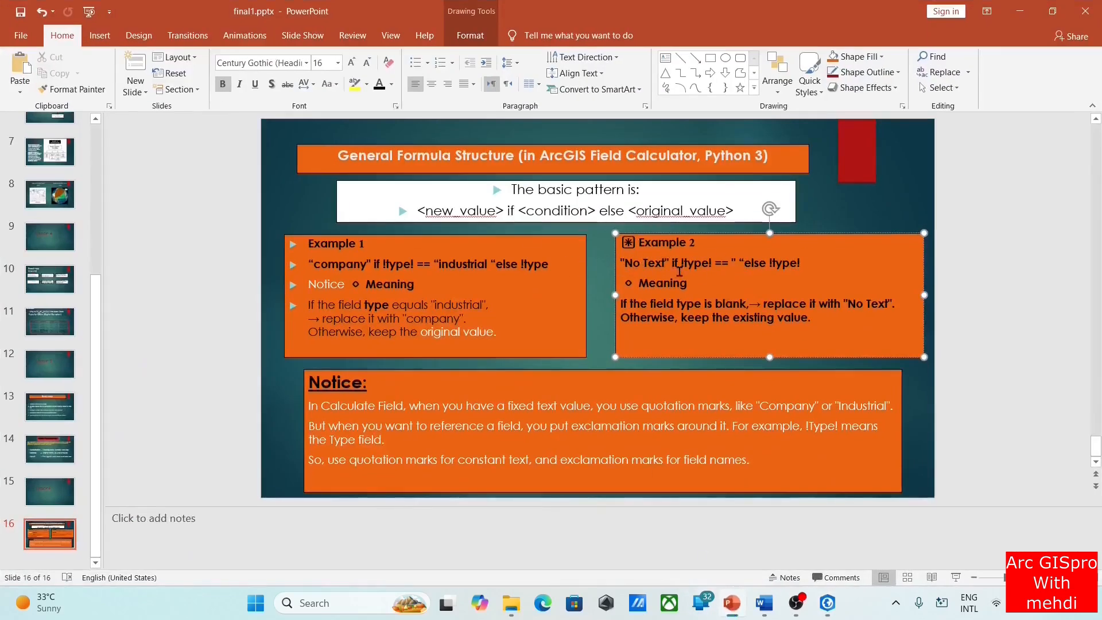
click(1021, 11)
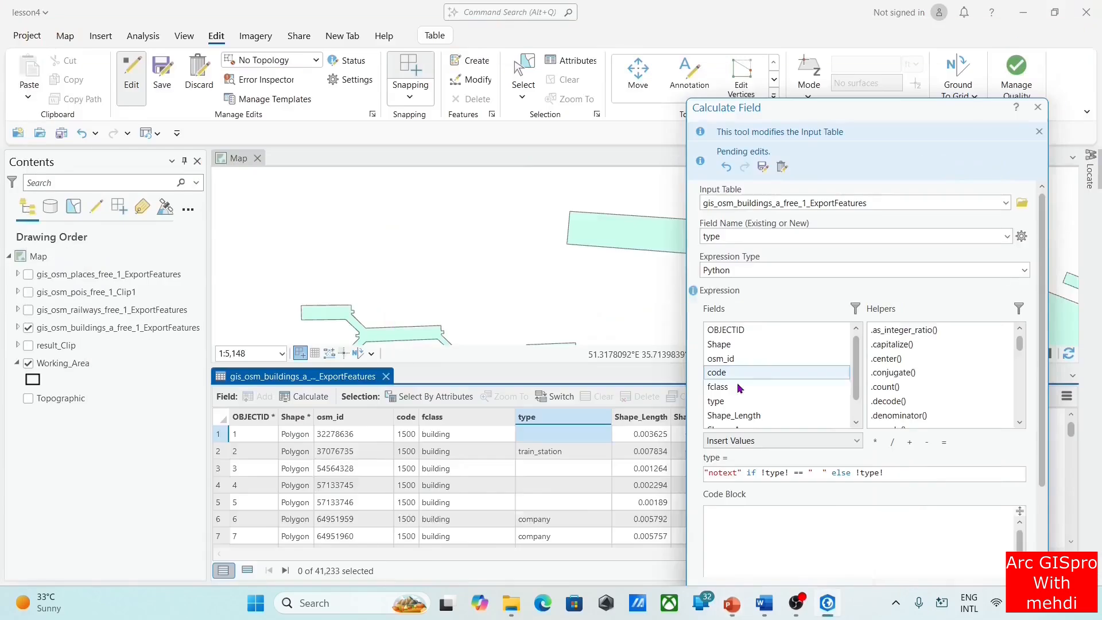
drag(838, 110, 800, 20)
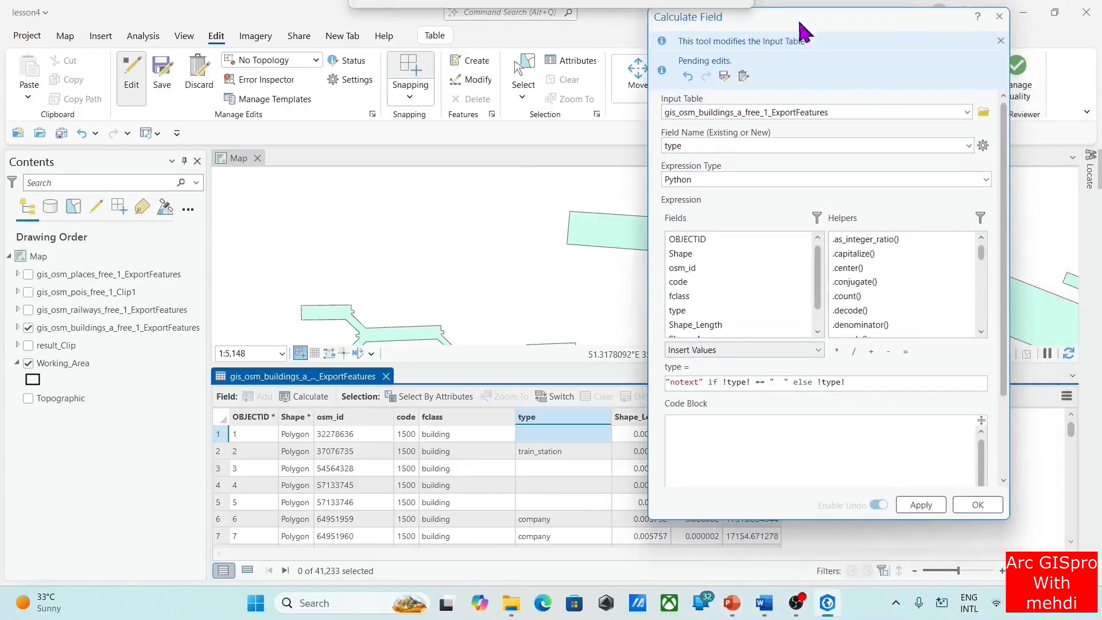
click(921, 505)
mouse_move(807, 604)
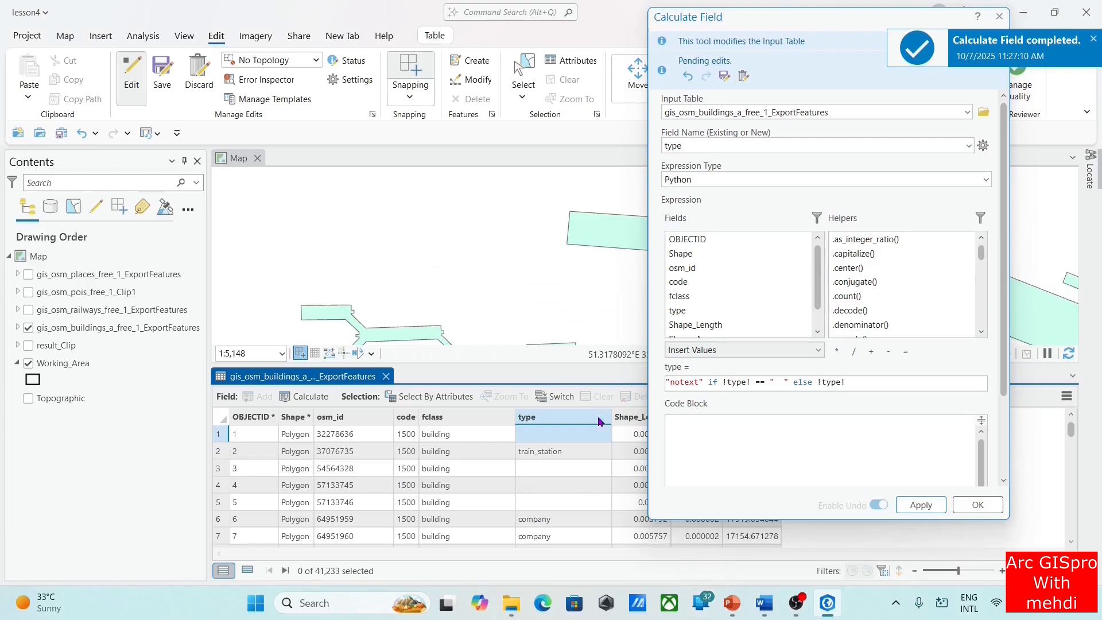
Reduce the blank condition in the type field's expression to a single space and run "notext" if !type! == " " else !type!
click(571, 421)
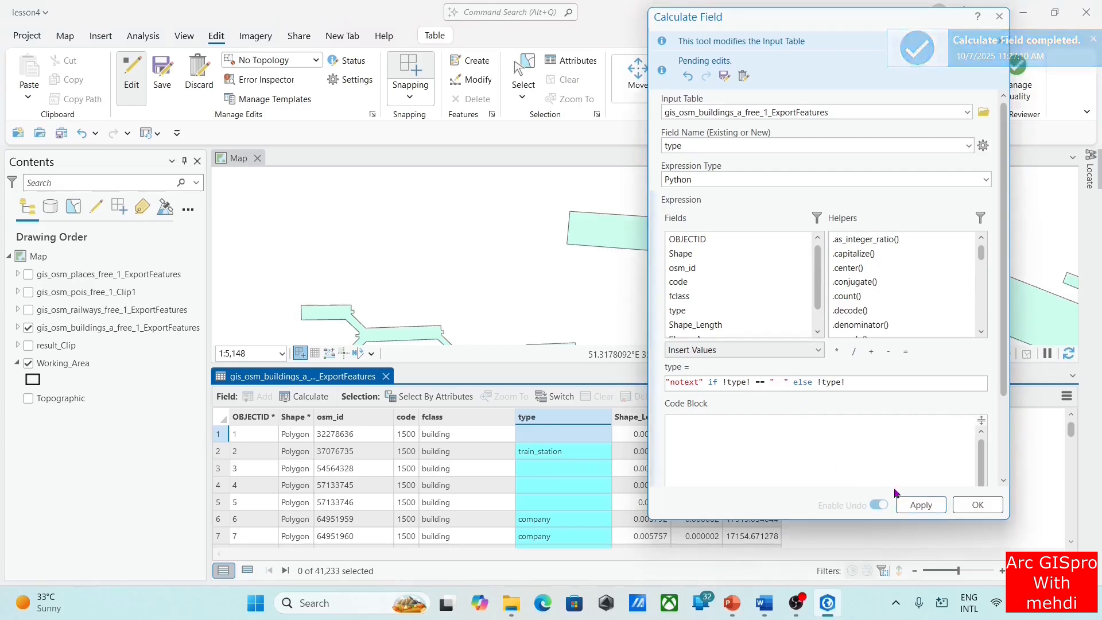
key(Delete)
key(Delete)
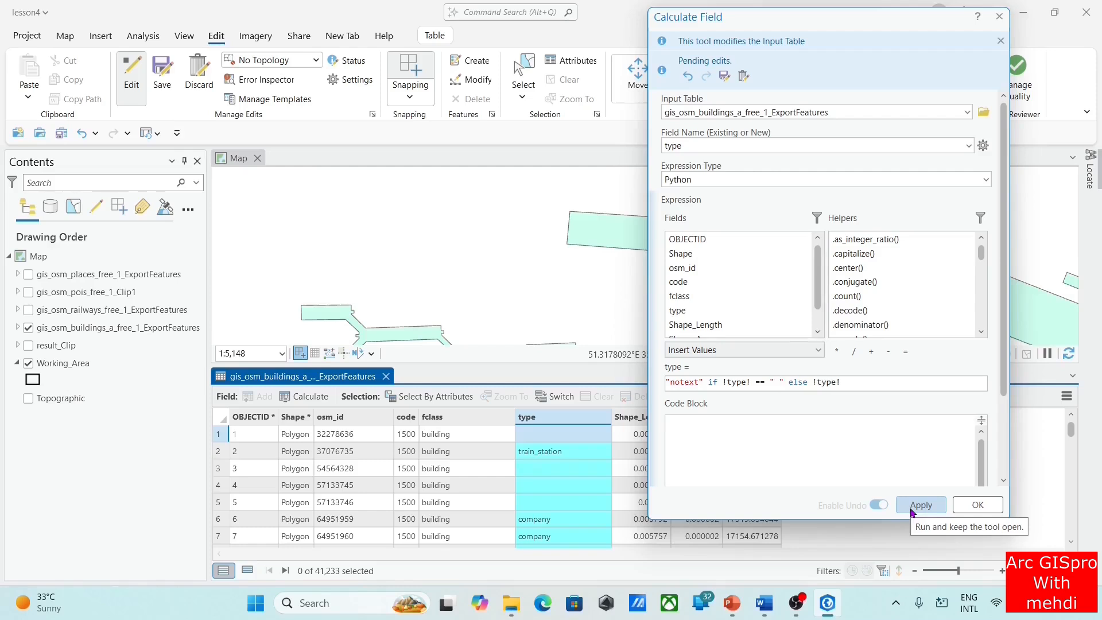
click(911, 511)
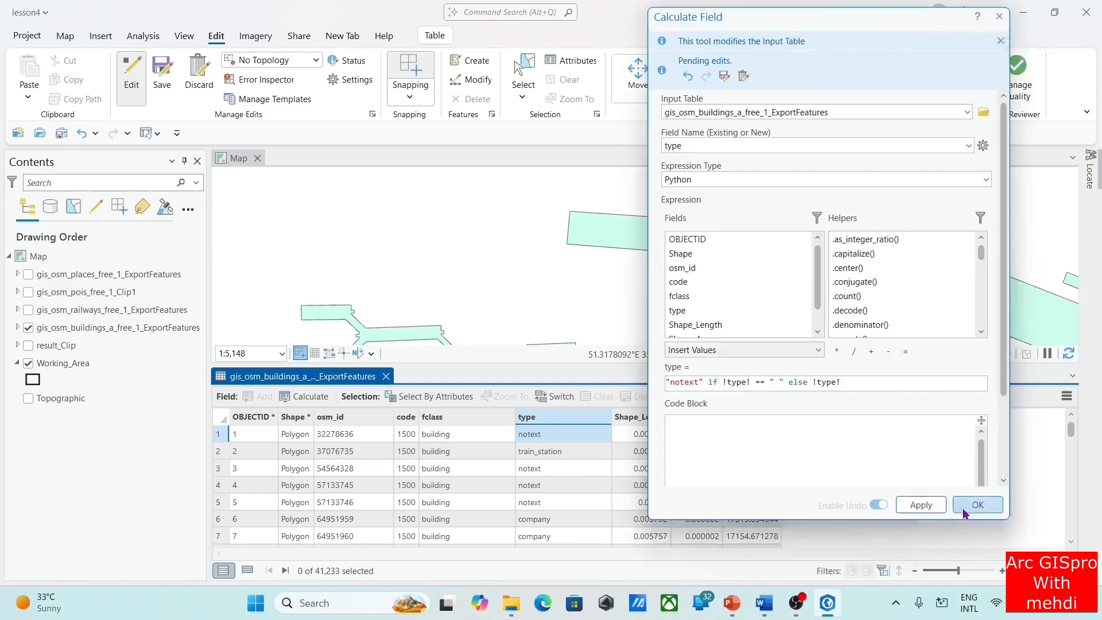
click(979, 505)
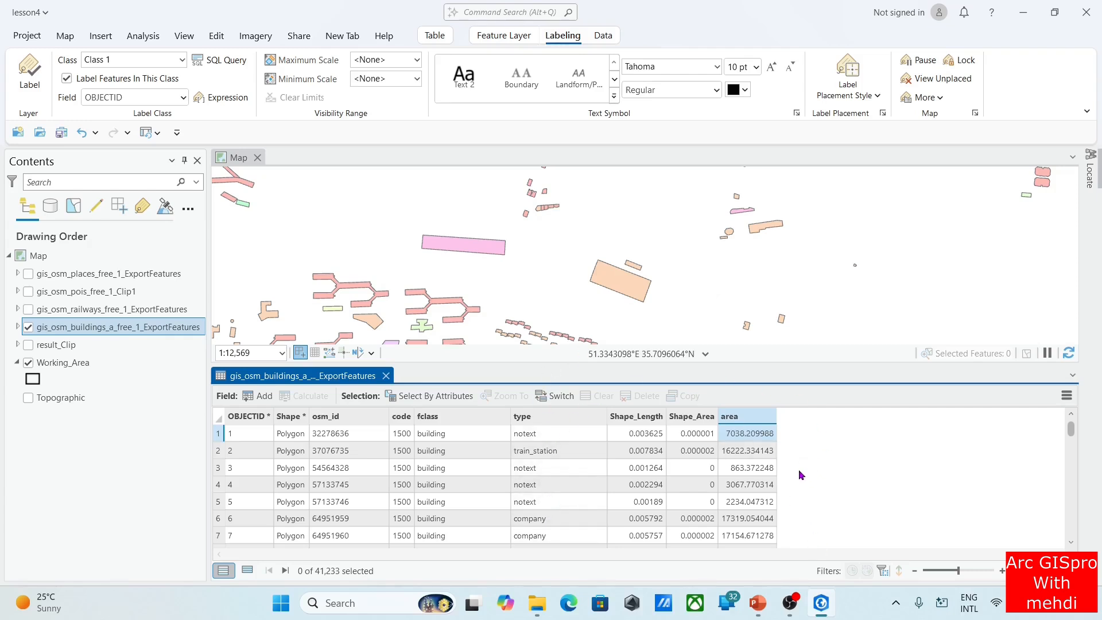
Add a Text field called name to the buildings layer, save the change and close the field design view
click(258, 395)
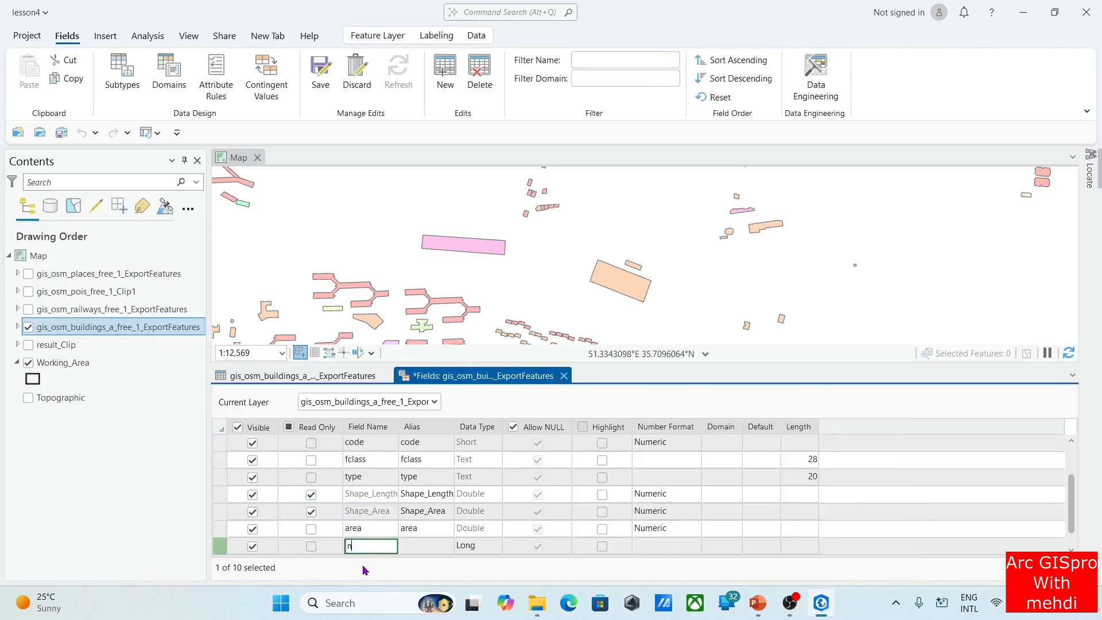
click(489, 548)
click(496, 432)
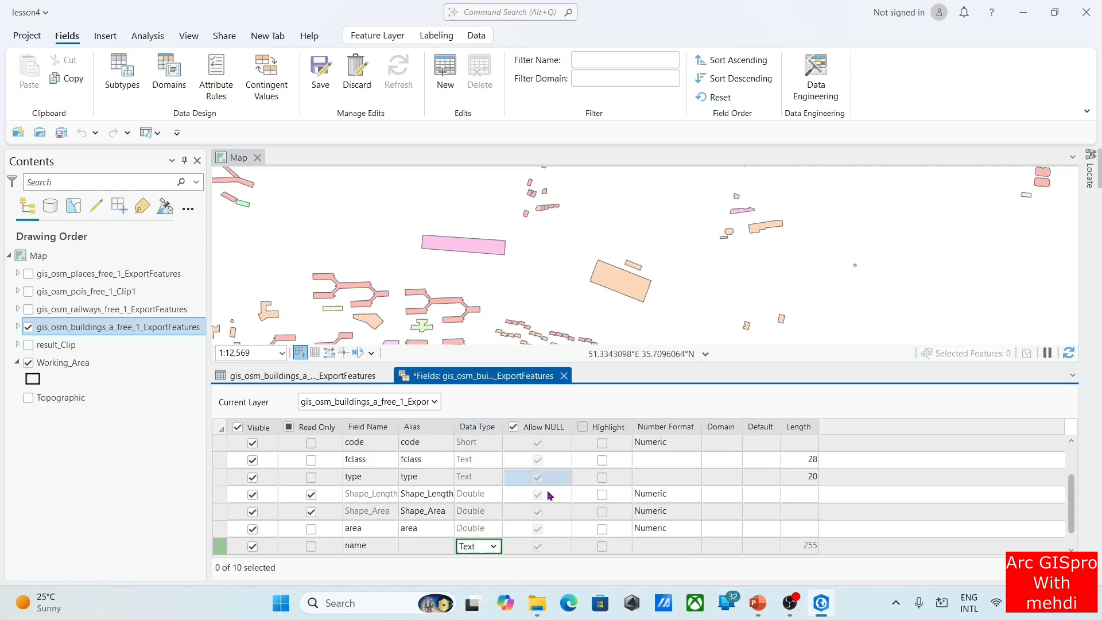
click(564, 376)
click(540, 319)
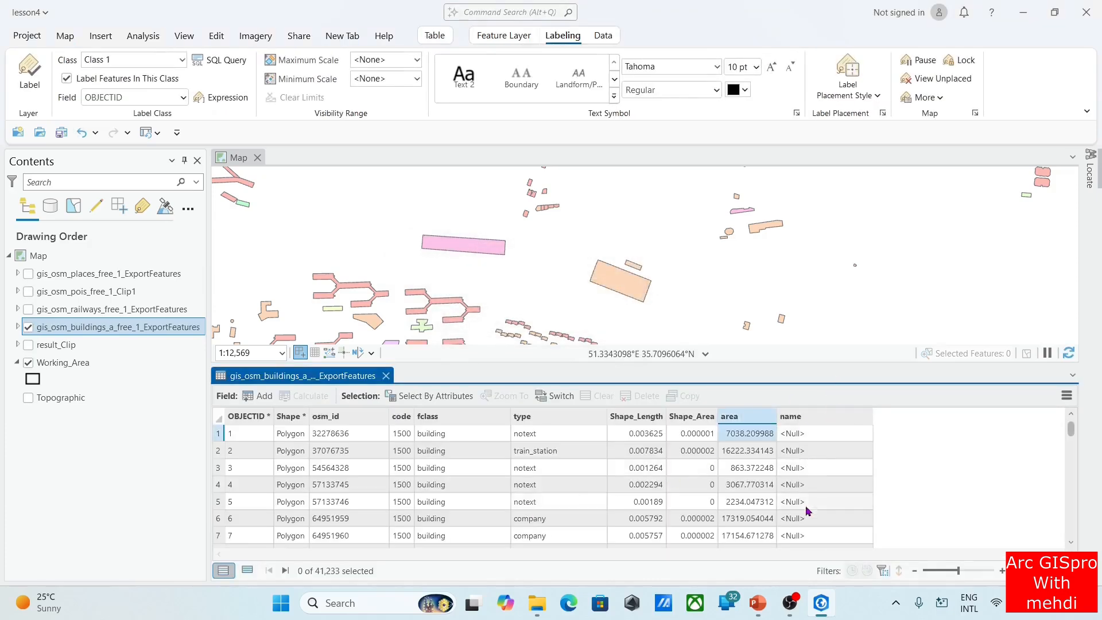
Enable editing and run Calculate Field on the name field with the expression !type! to copy the building types into it
click(830, 408)
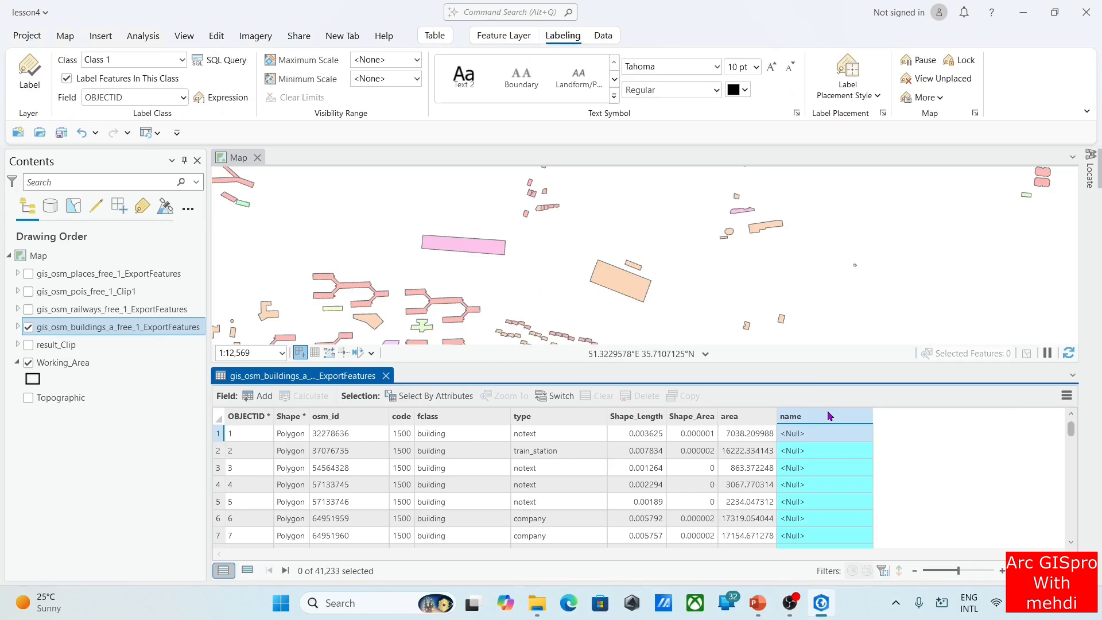
right_click(830, 416)
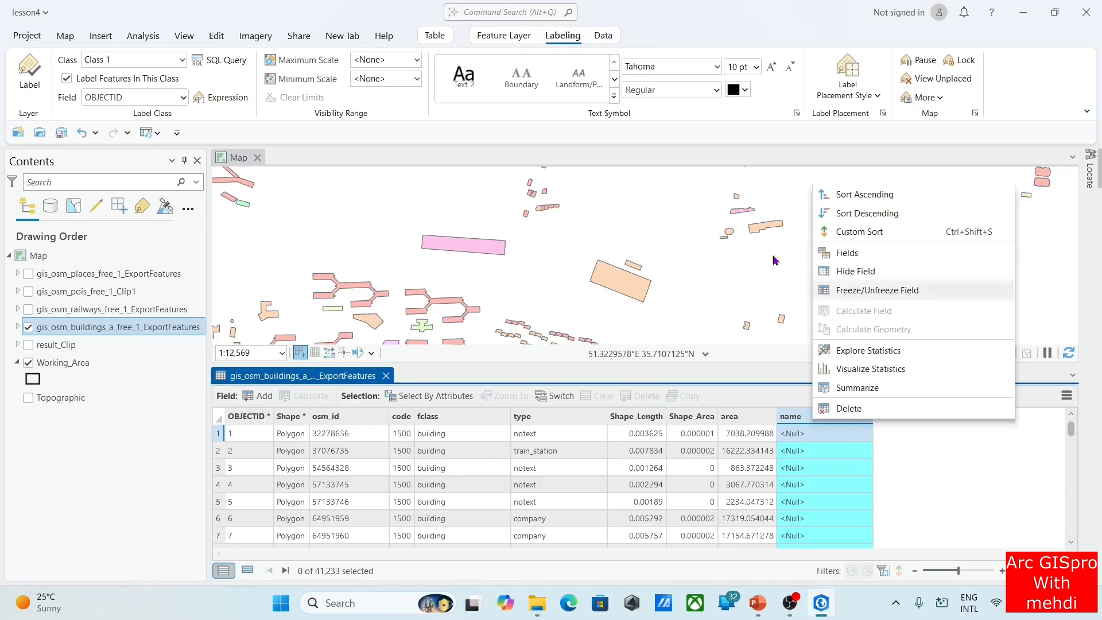
click(214, 37)
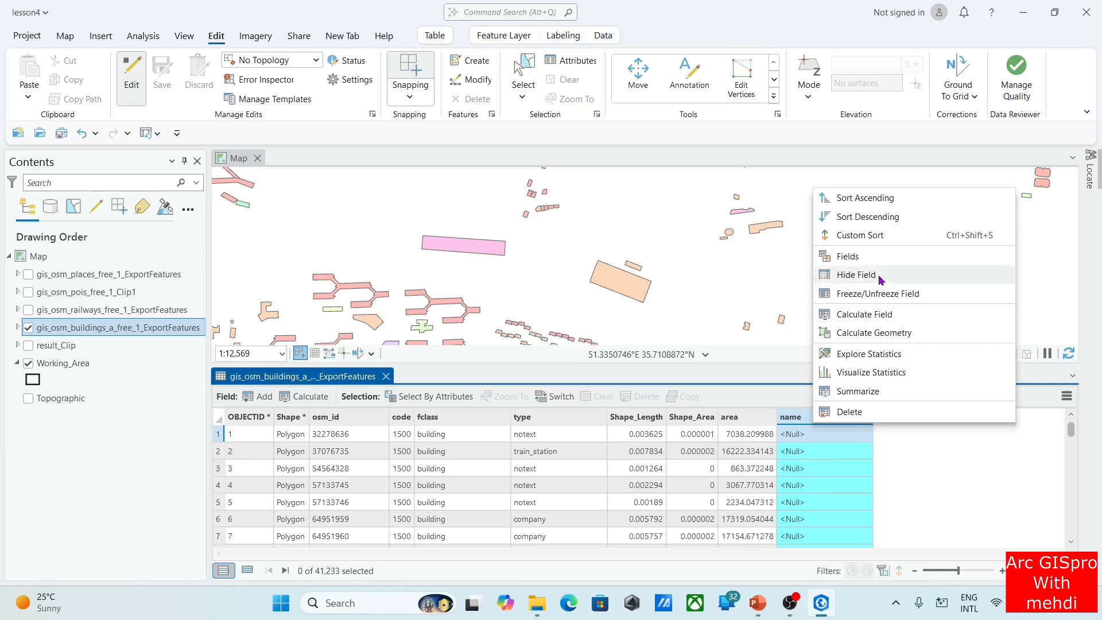
click(900, 315)
drag(157, 425, 7, 410)
key(BackSpace)
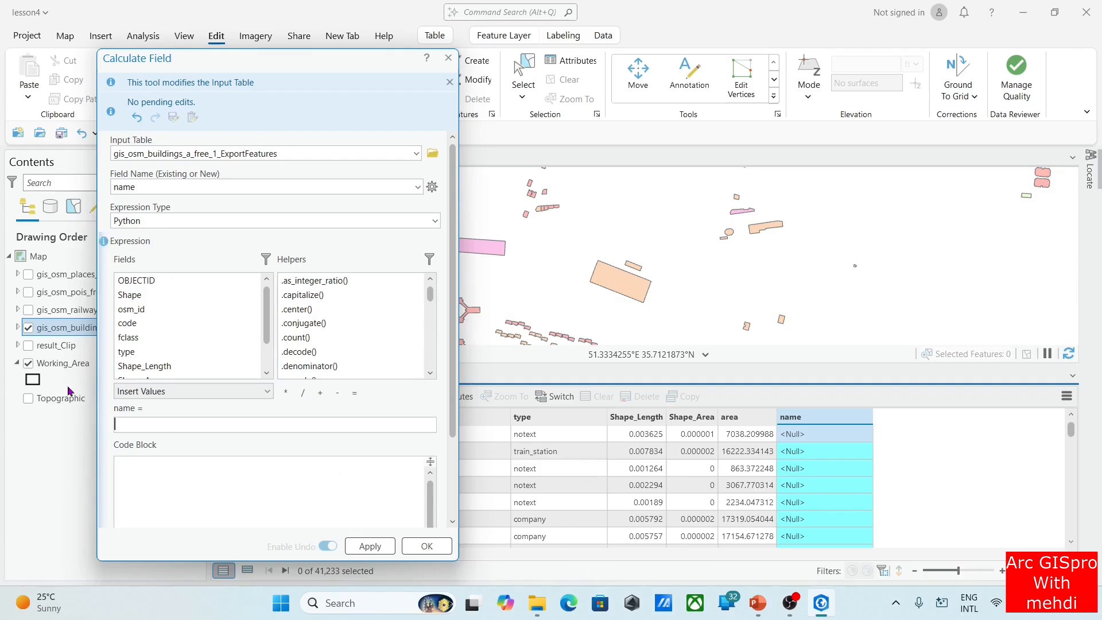
double_click(131, 352)
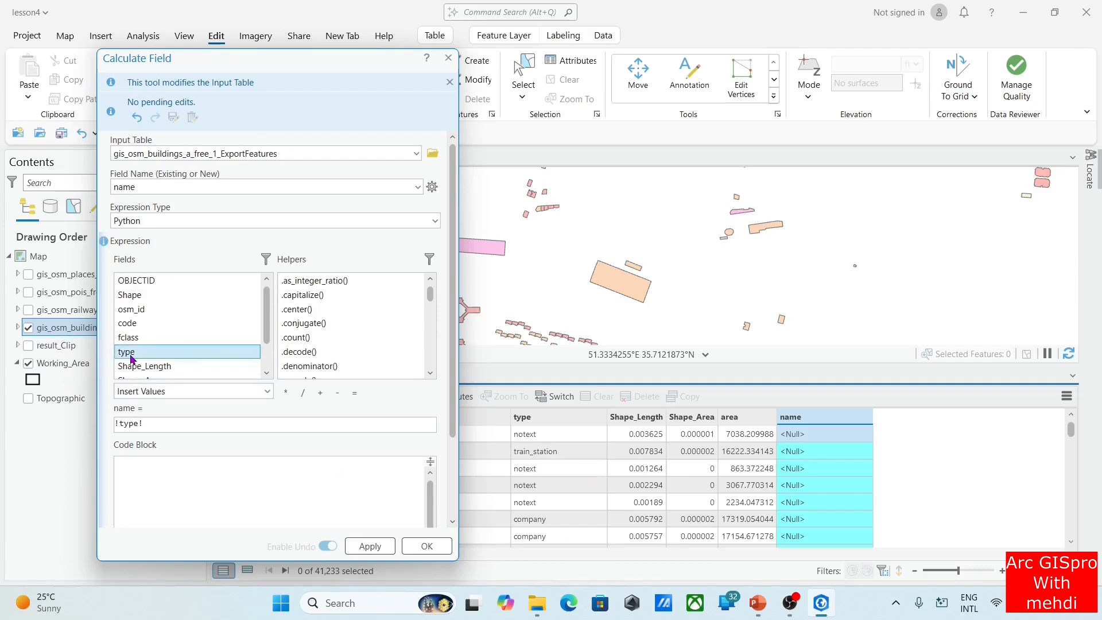
click(370, 546)
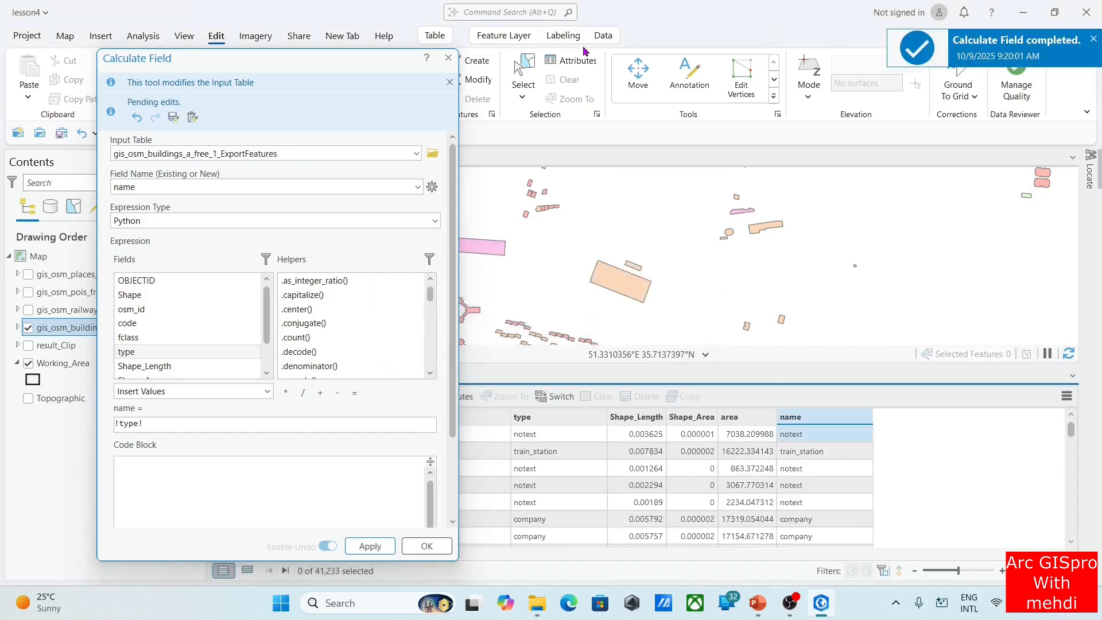
click(448, 58)
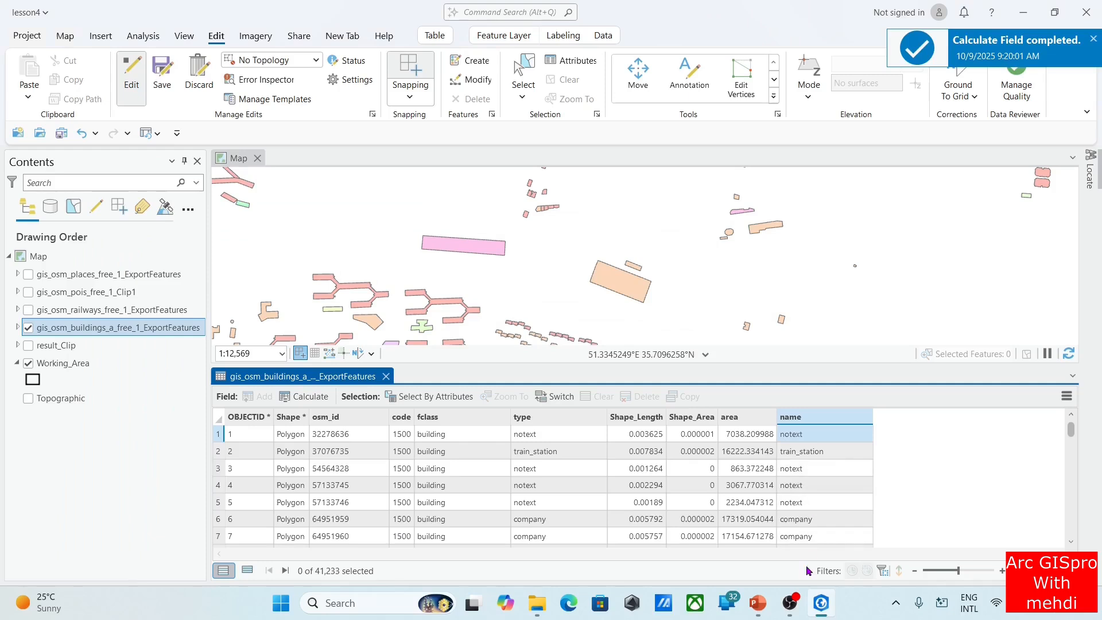
Save the edits to the buildings layer and turn editing off
click(162, 74)
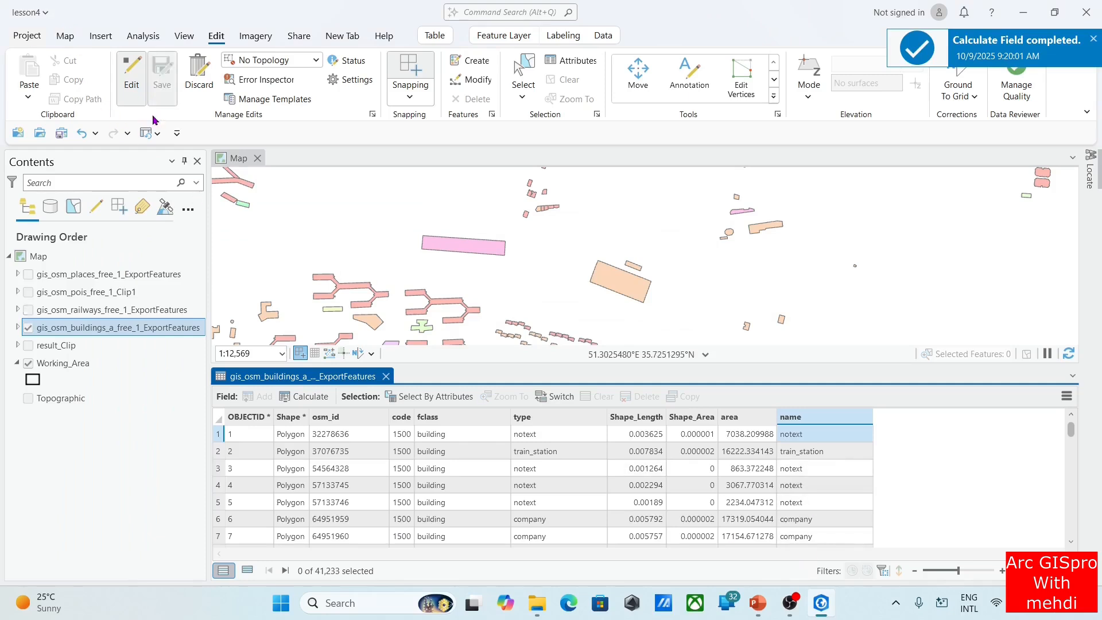
click(132, 75)
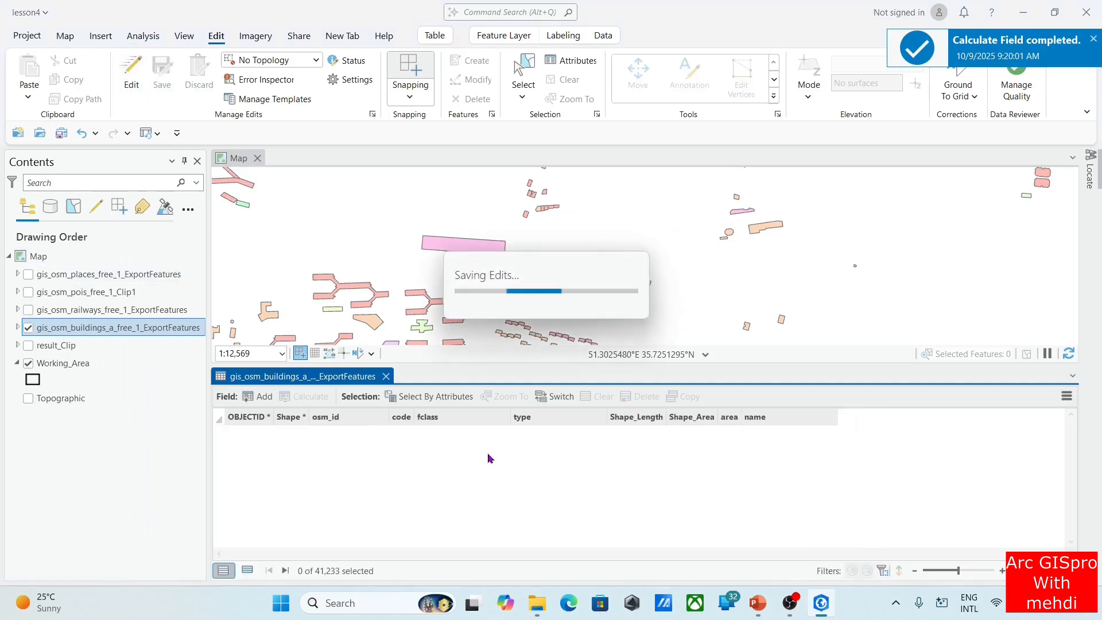
Switch to PowerPoint, review the formula examples and quotation mark notice in full screen, and return to ArcGIS Pro
click(758, 603)
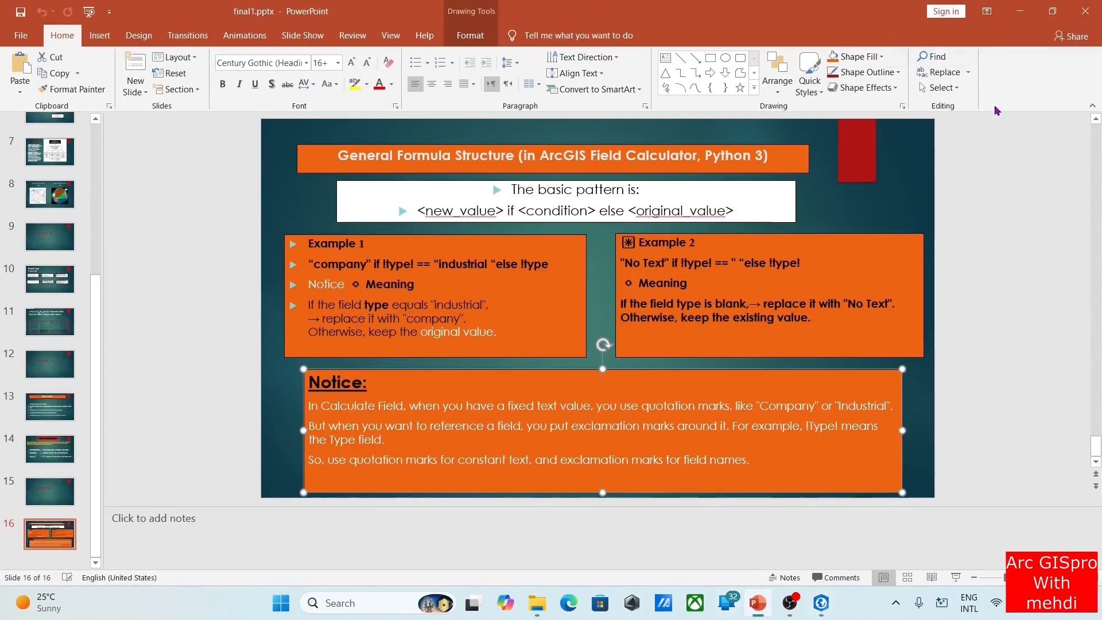
click(956, 577)
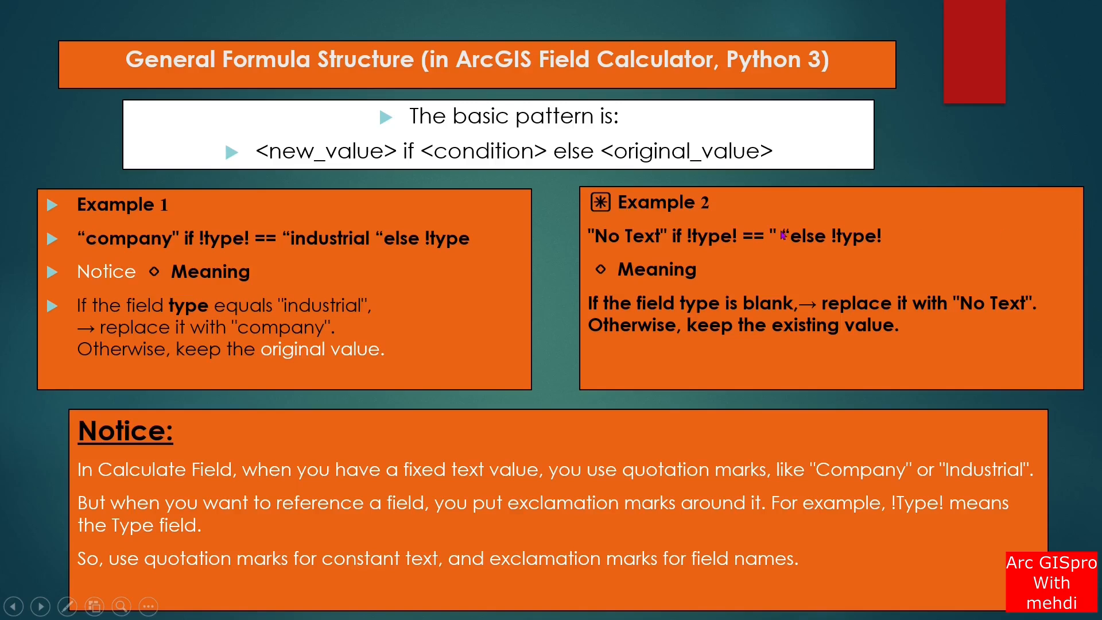
key(Escape)
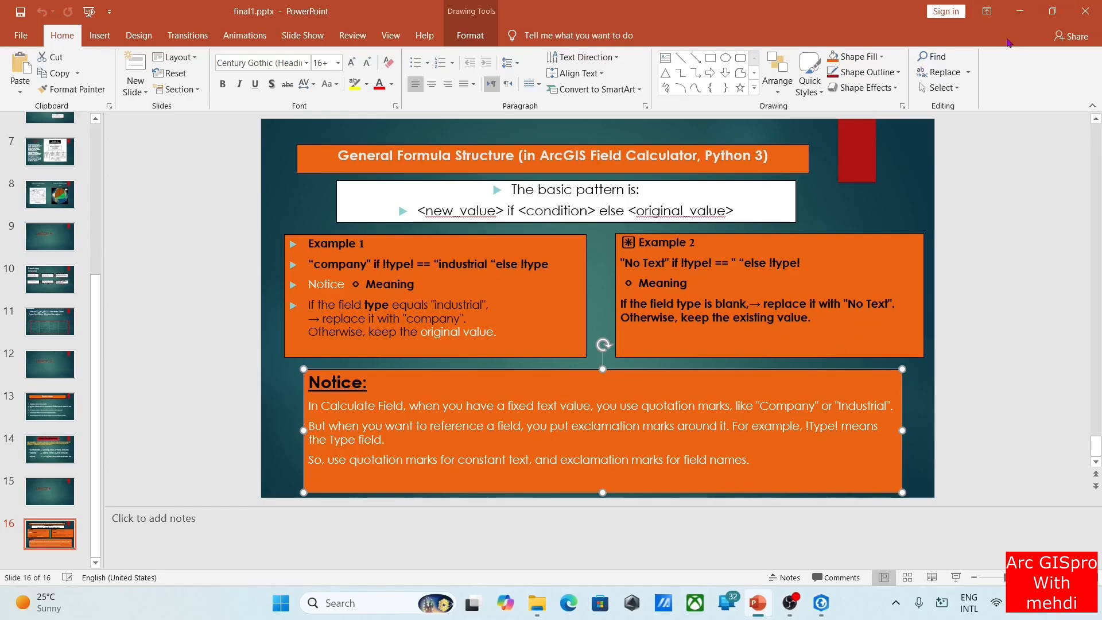
click(1022, 13)
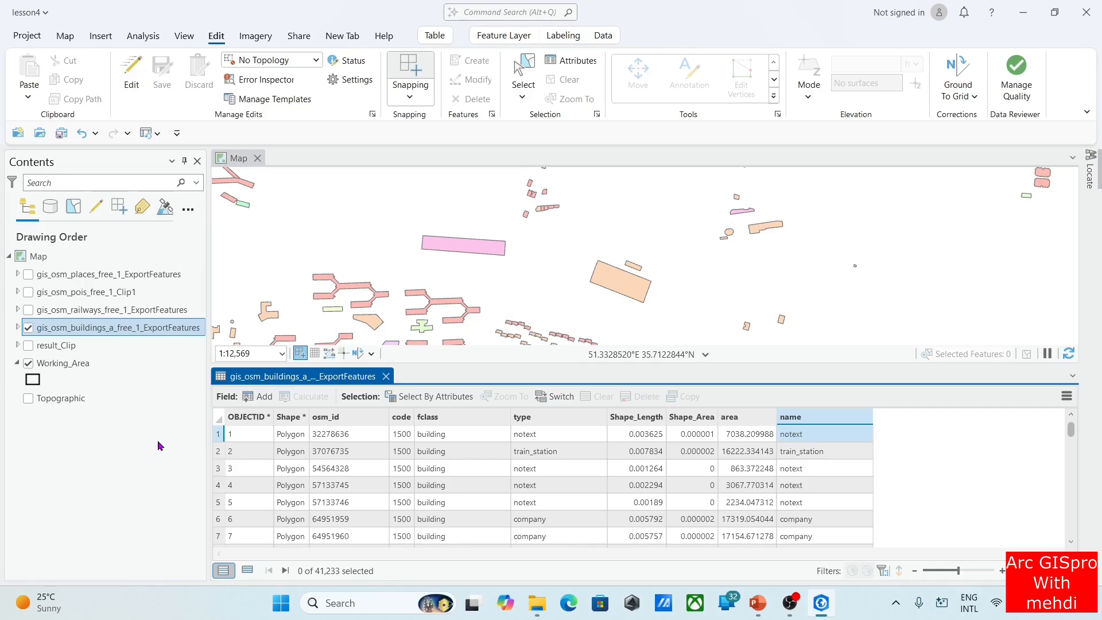
Turn on labels for the buildings layer and set name as the label field
right_click(133, 329)
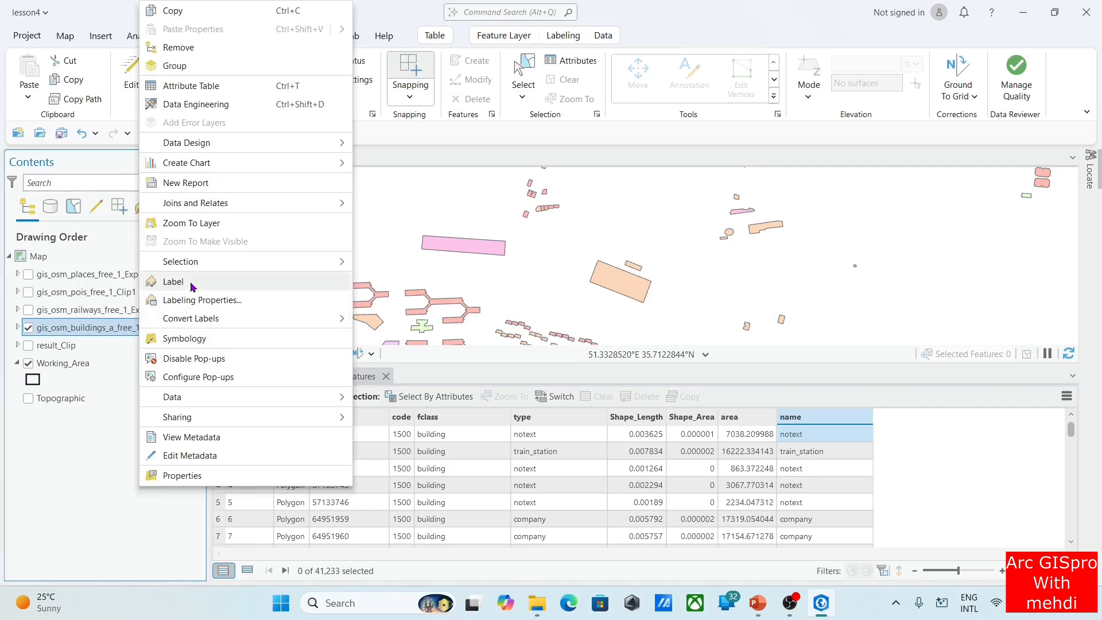
click(173, 282)
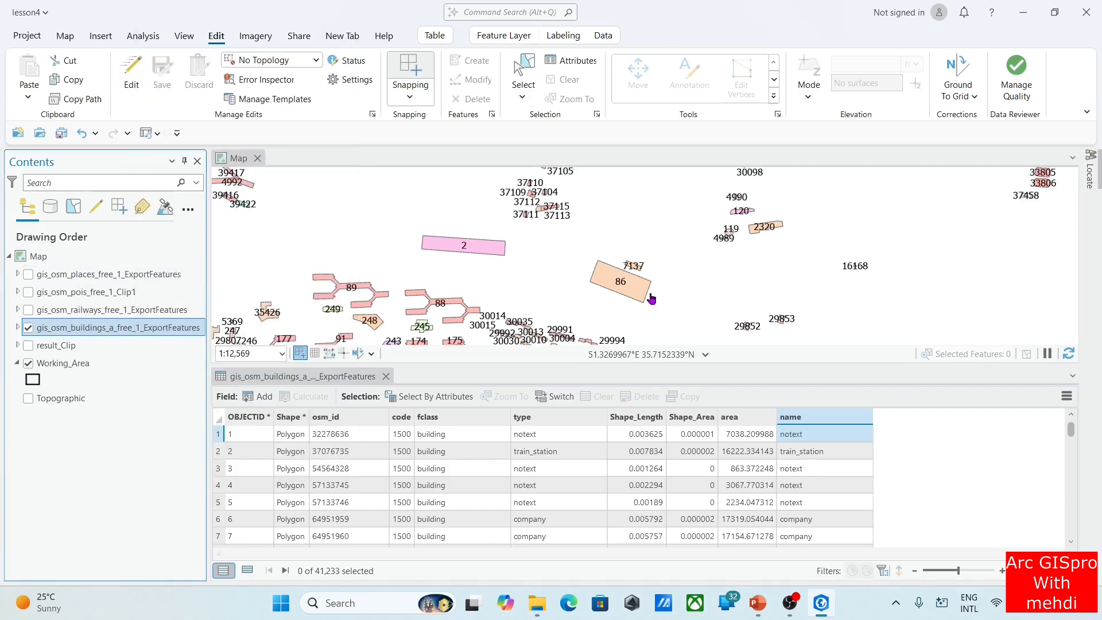
drag(630, 236, 599, 296)
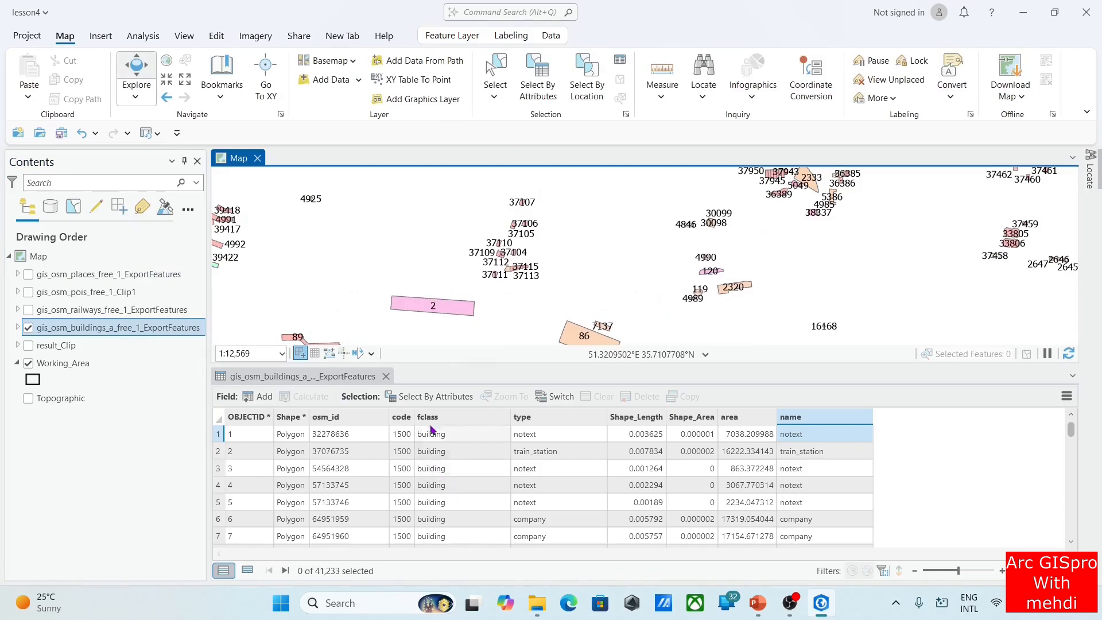
click(515, 37)
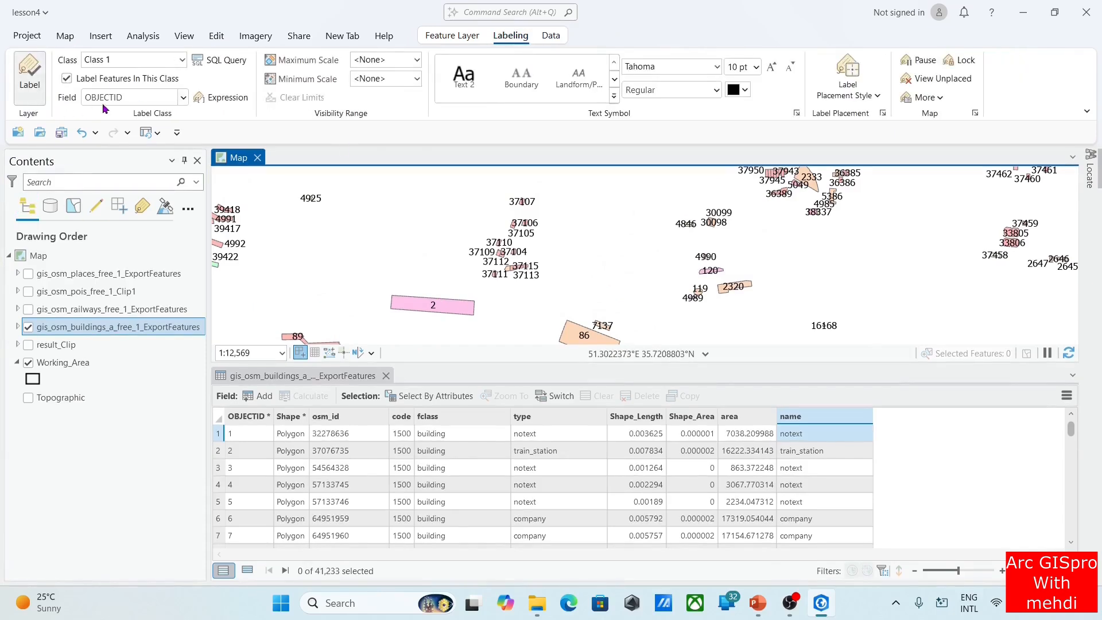
click(183, 98)
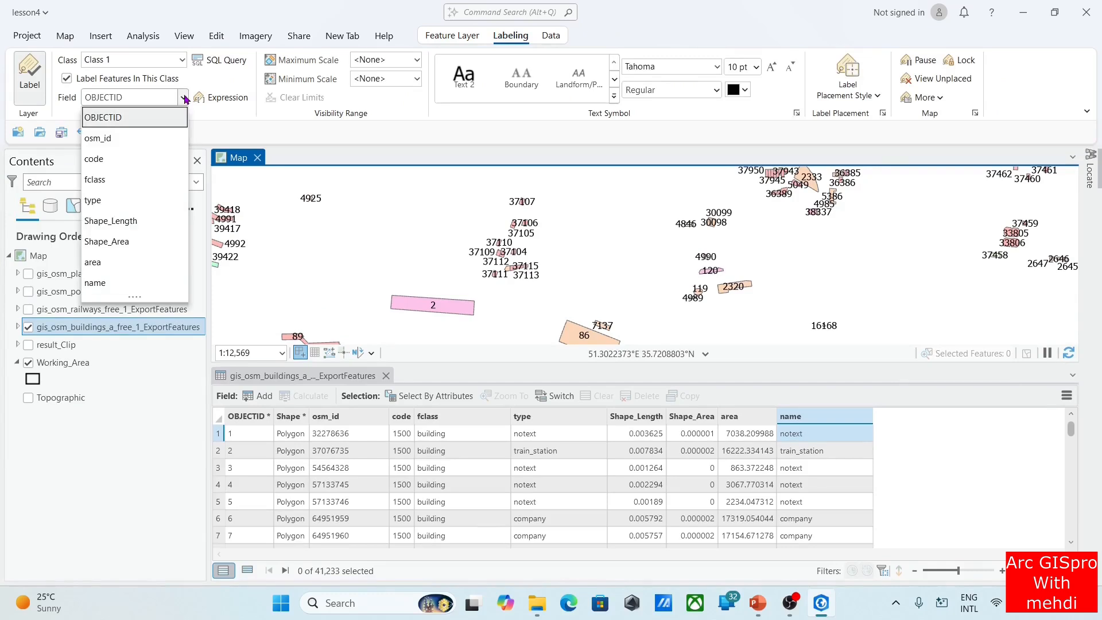
click(129, 283)
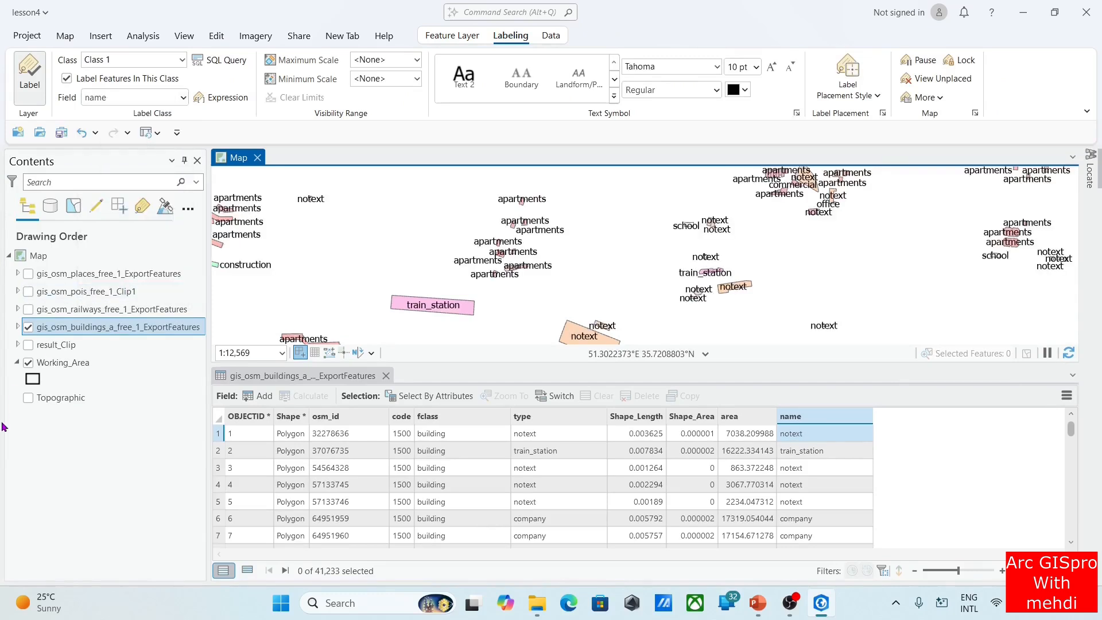
Check the building labels on the map and set their text size to 6 pt
scroll(666, 230, up, 4)
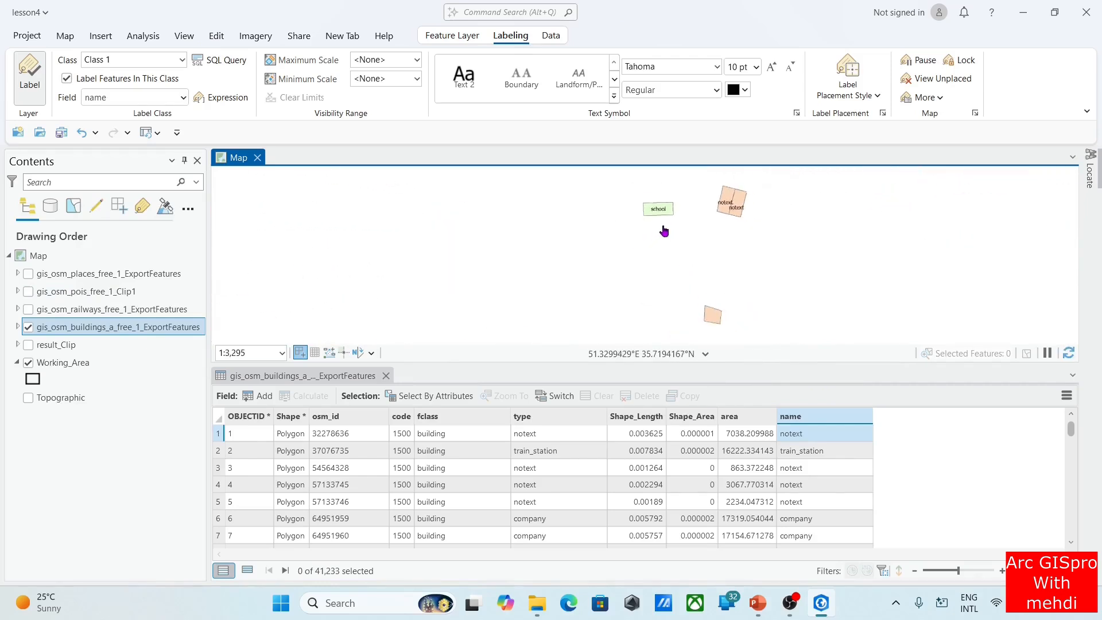
drag(447, 214, 531, 274)
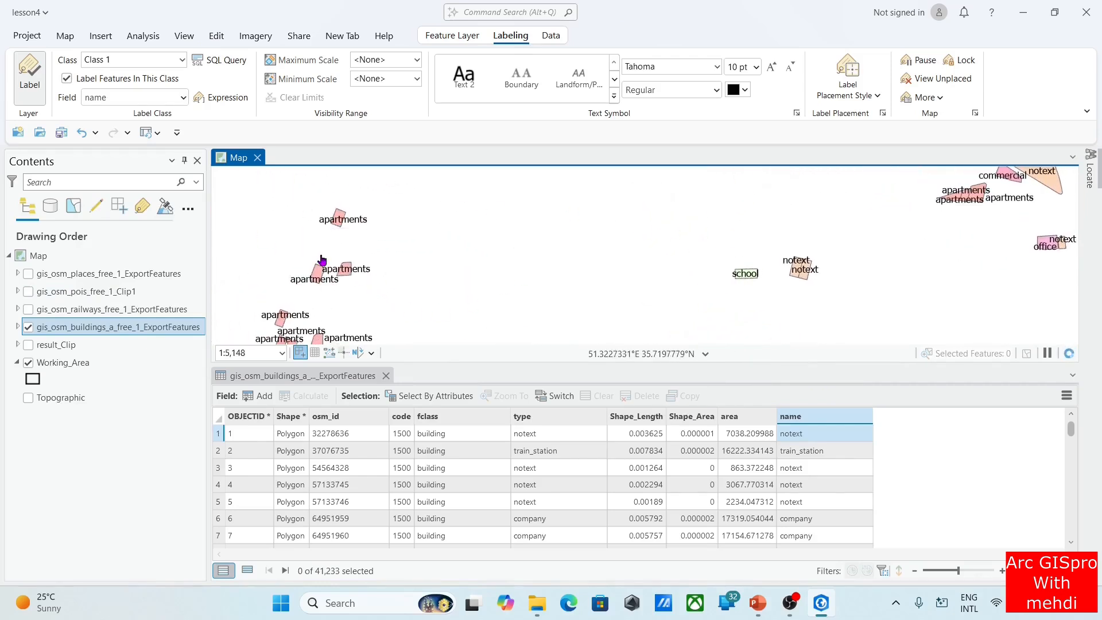
drag(331, 256, 390, 217)
scroll(390, 218, down, 2)
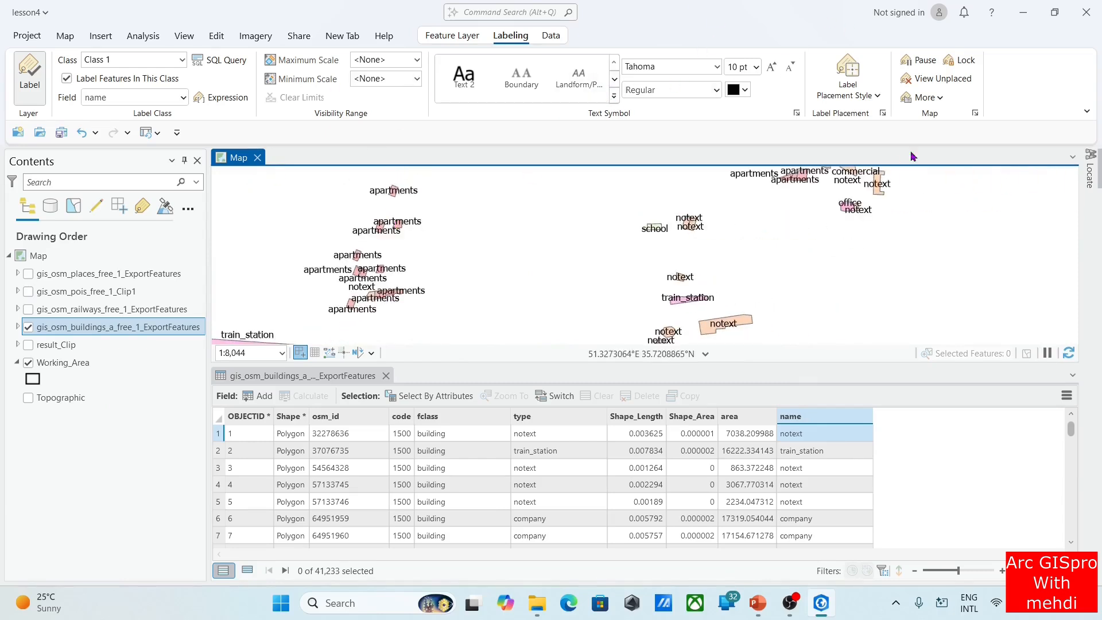
click(756, 67)
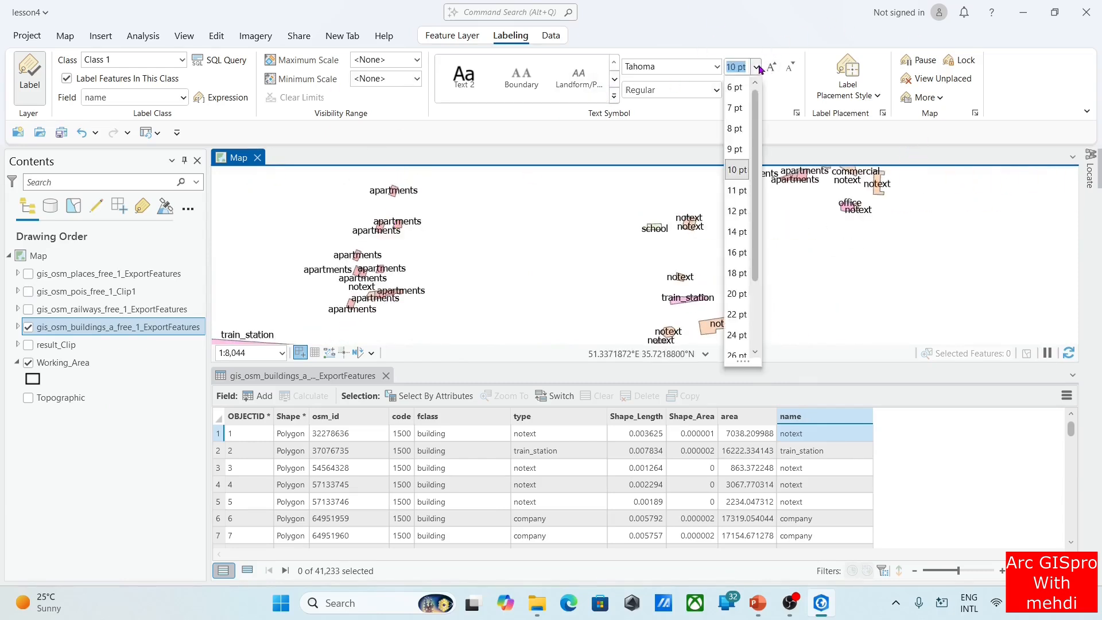
click(736, 95)
scroll(637, 235, up, 2)
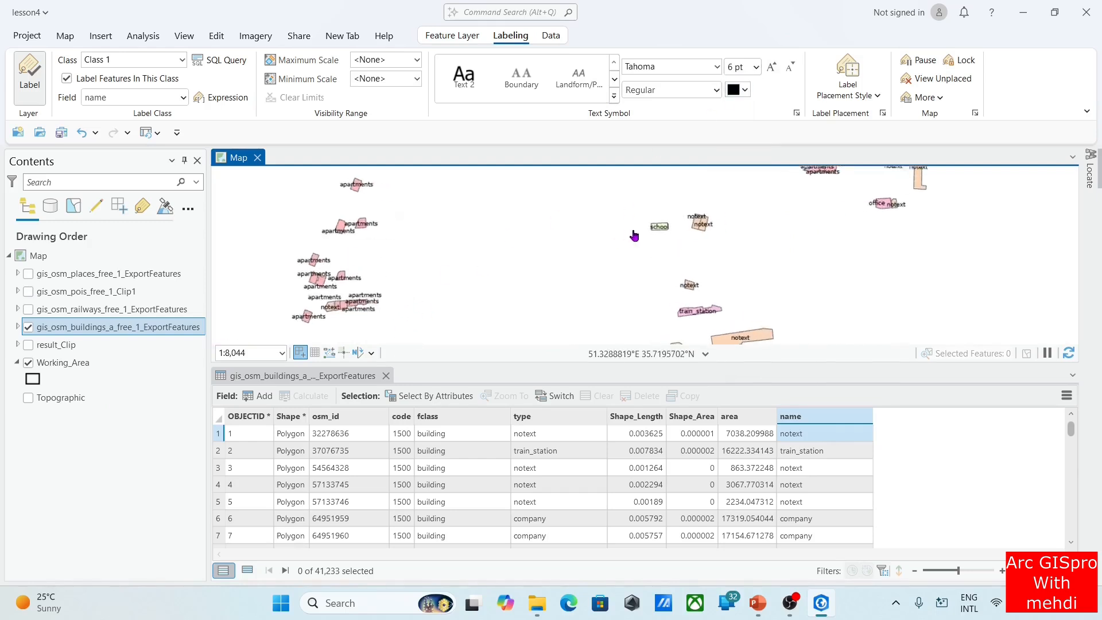